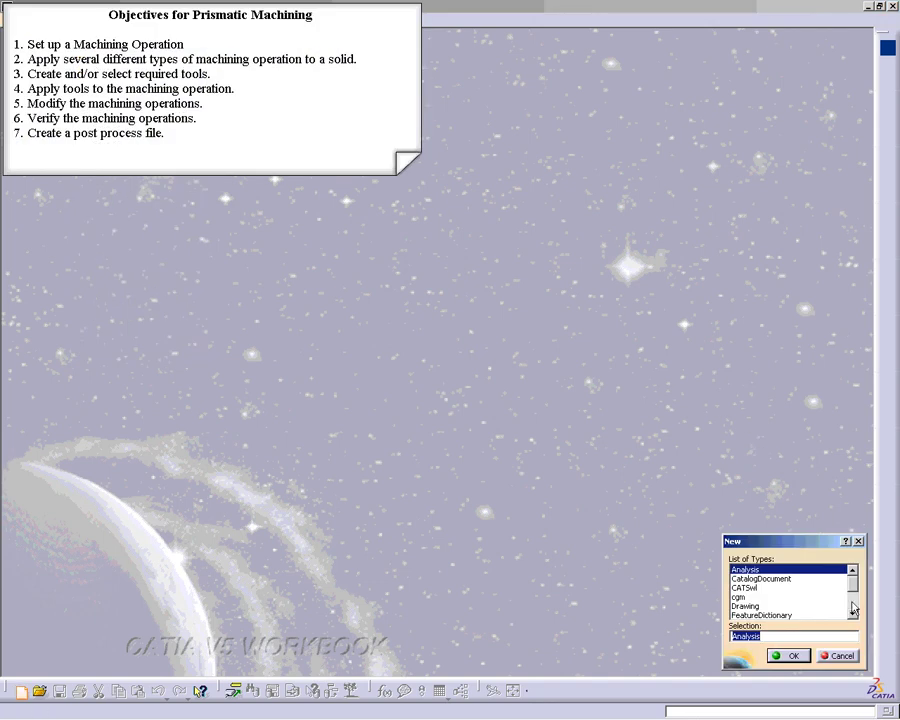
Create a new document of type Part.
scroll(853, 608, "down", 5)
left_click(748, 582)
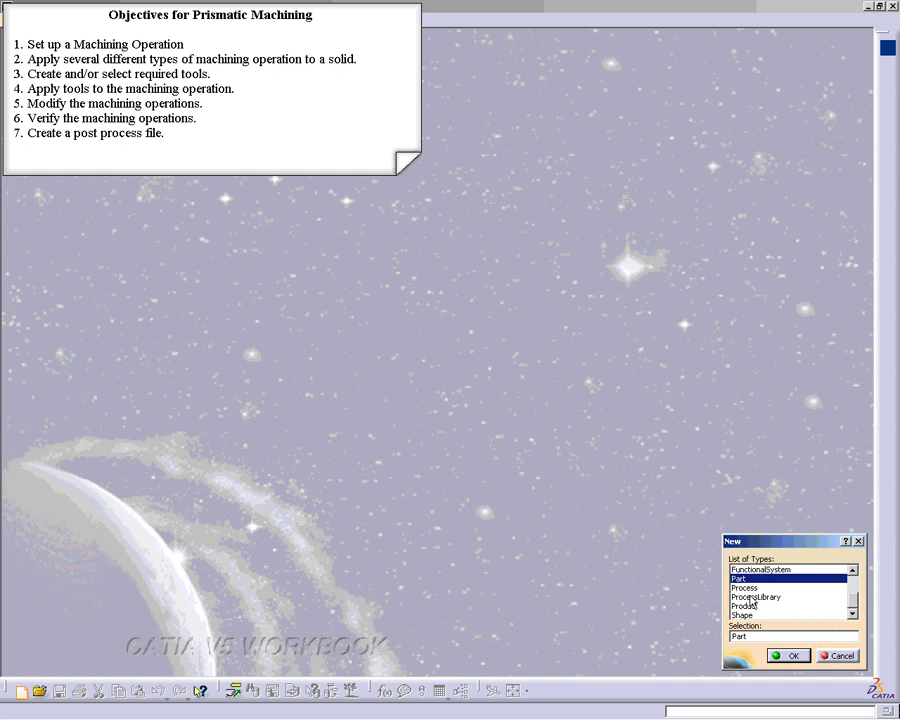
left_click(789, 656)
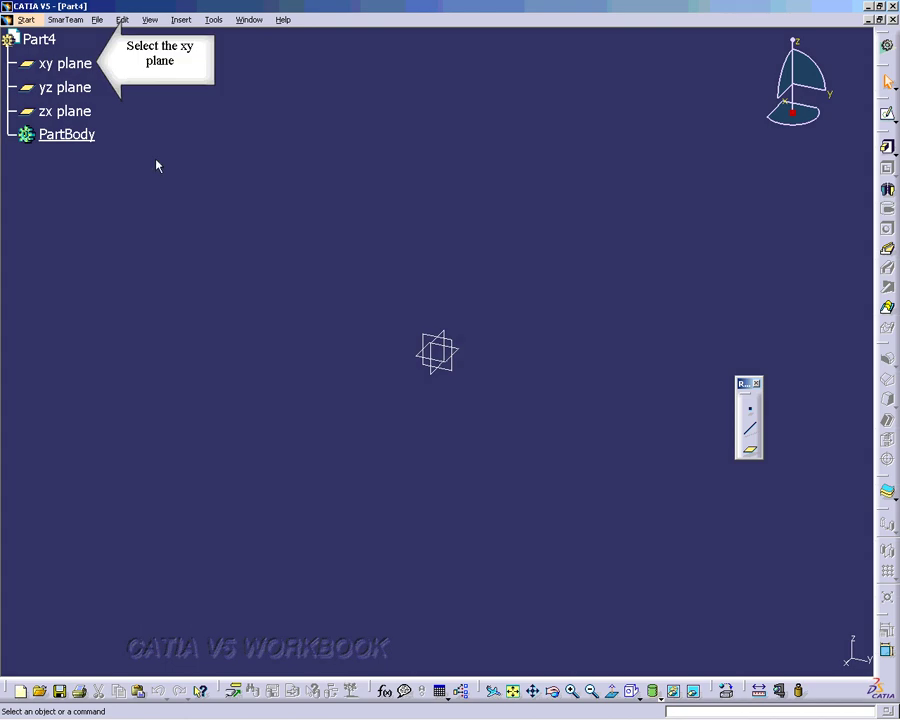
On the xy plane, sketch a rectangle around the origin, about 5 in wide and 2.6 in high.
left_click(80, 64)
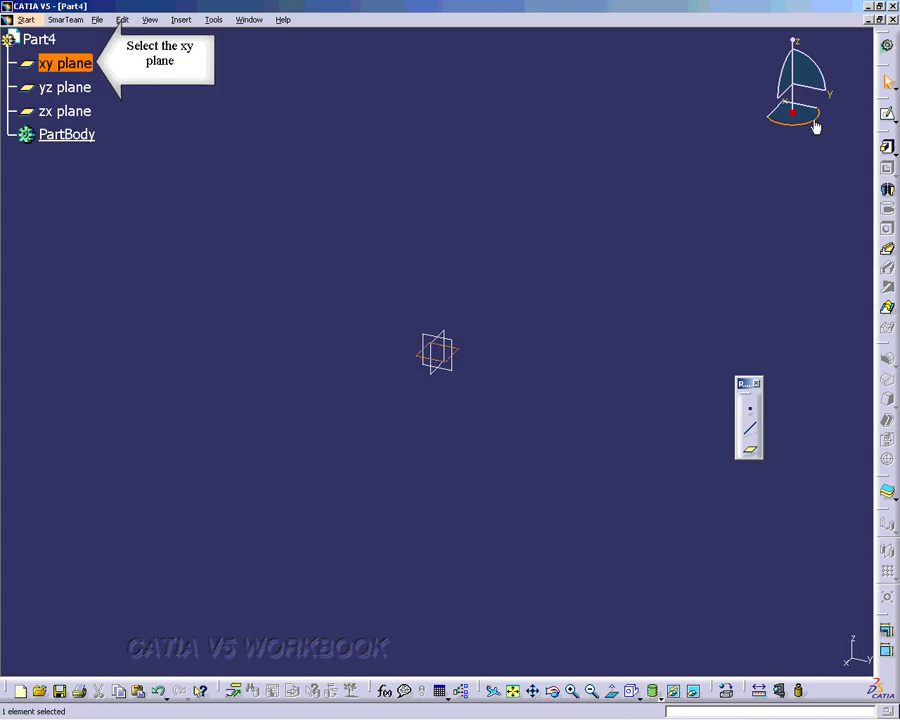
left_click(886, 114)
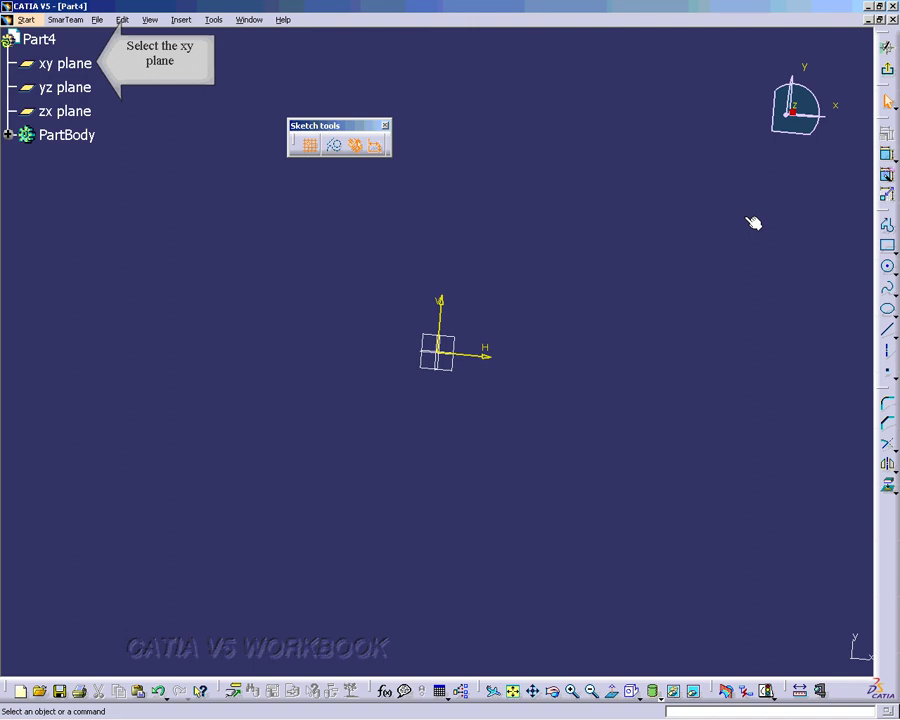
left_click(885, 246)
left_click(308, 216)
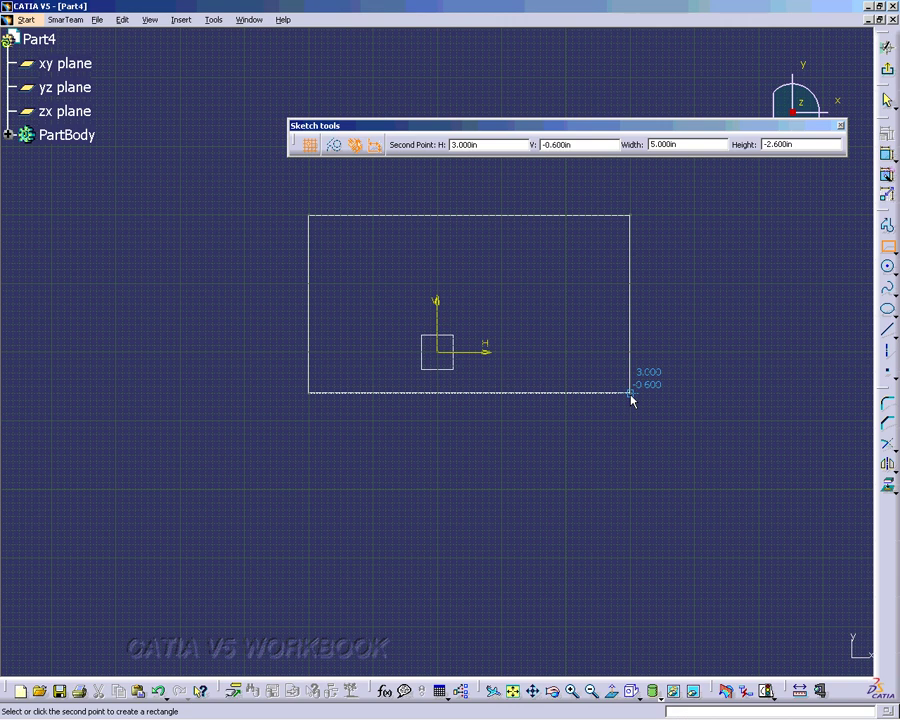
left_click(631, 399)
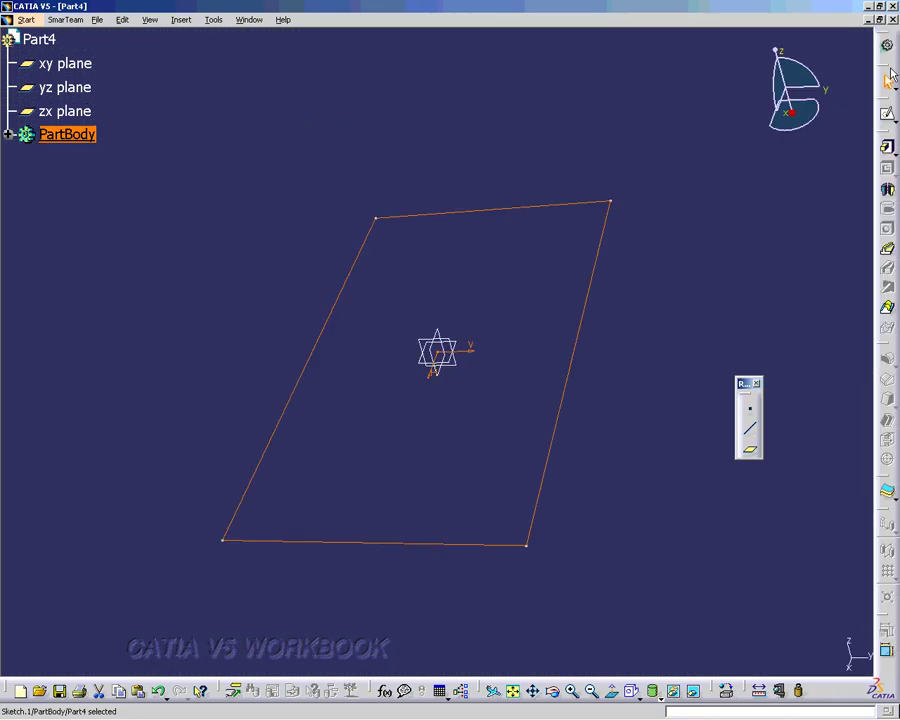
Pad the rectangular sketch to a length of 0.9 in.
left_click(889, 148)
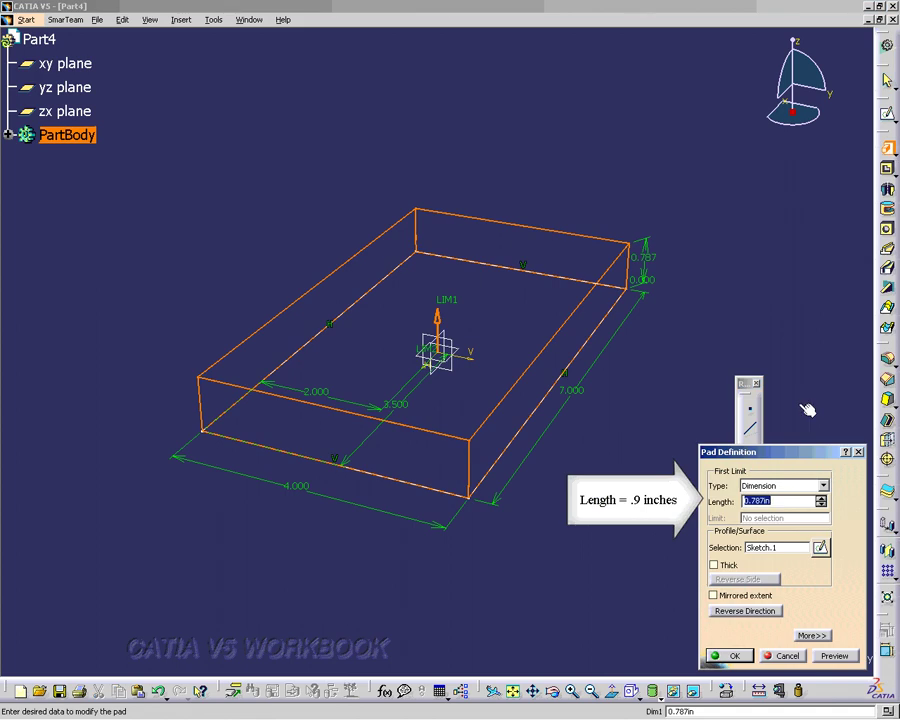
type(".9")
key("Return")
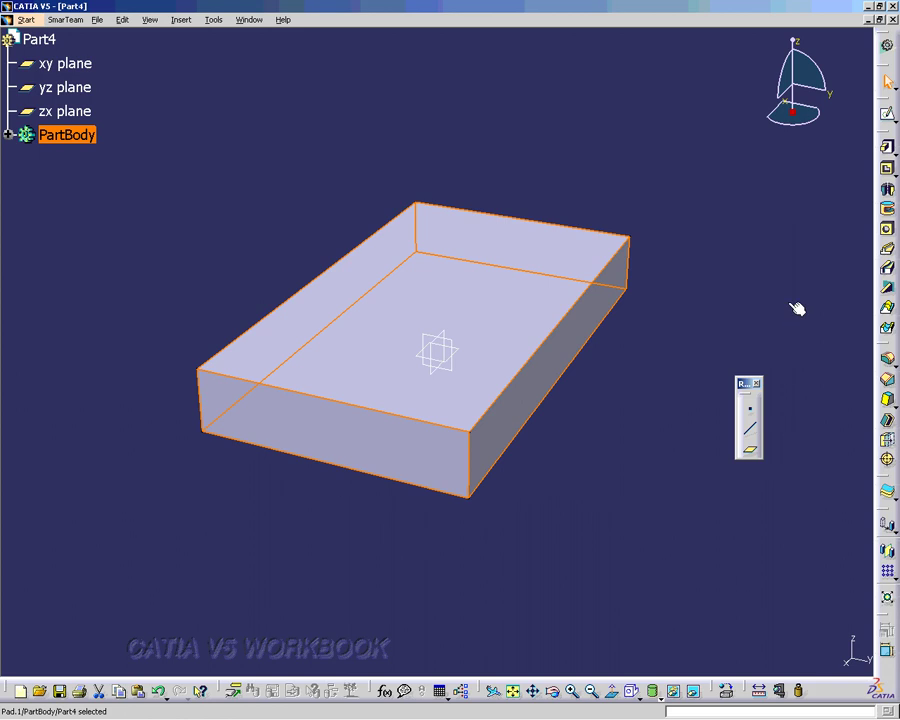
Fillet the block's four vertical corner edges with a 1 in radius.
left_click(891, 362)
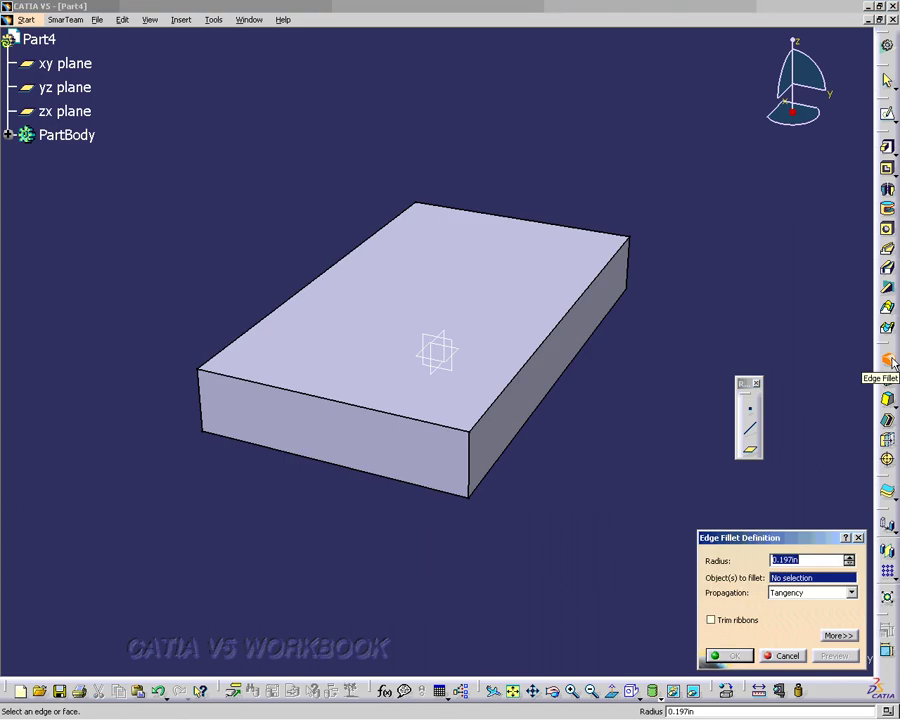
left_click(477, 461)
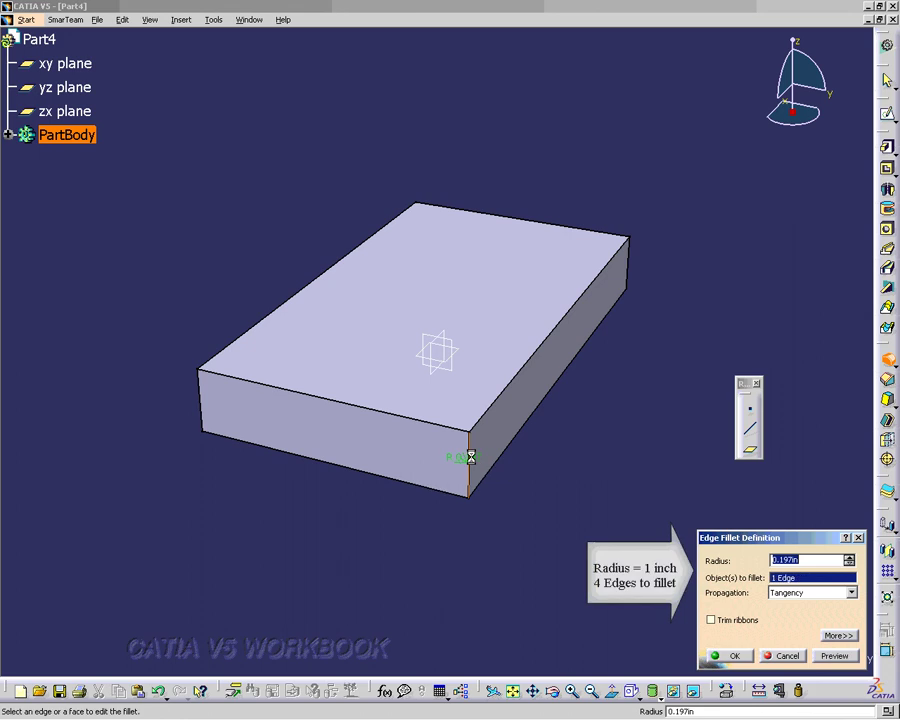
left_click(203, 402)
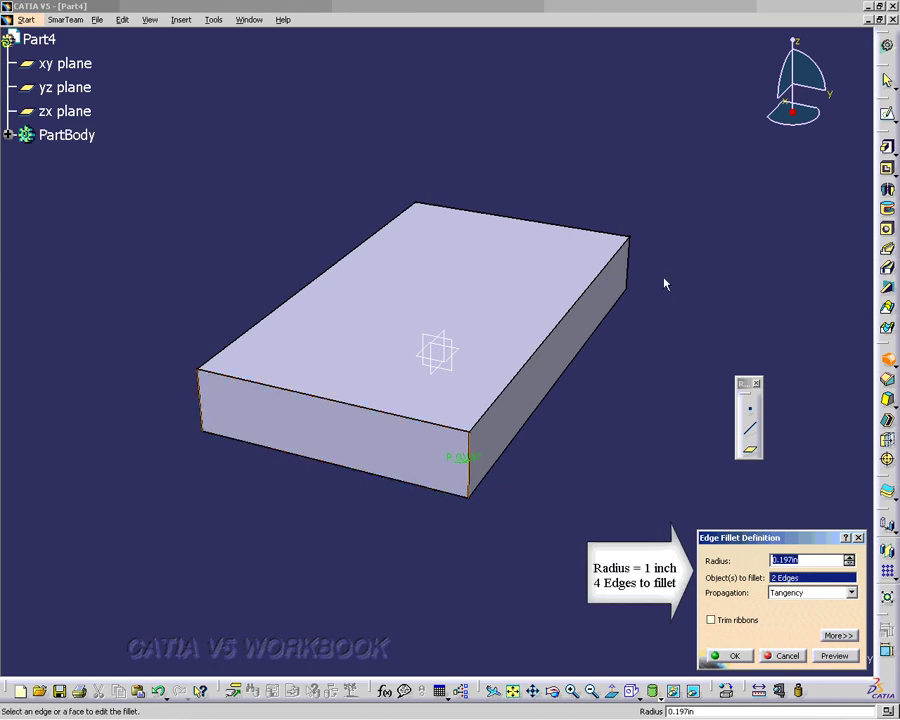
left_click(632, 266)
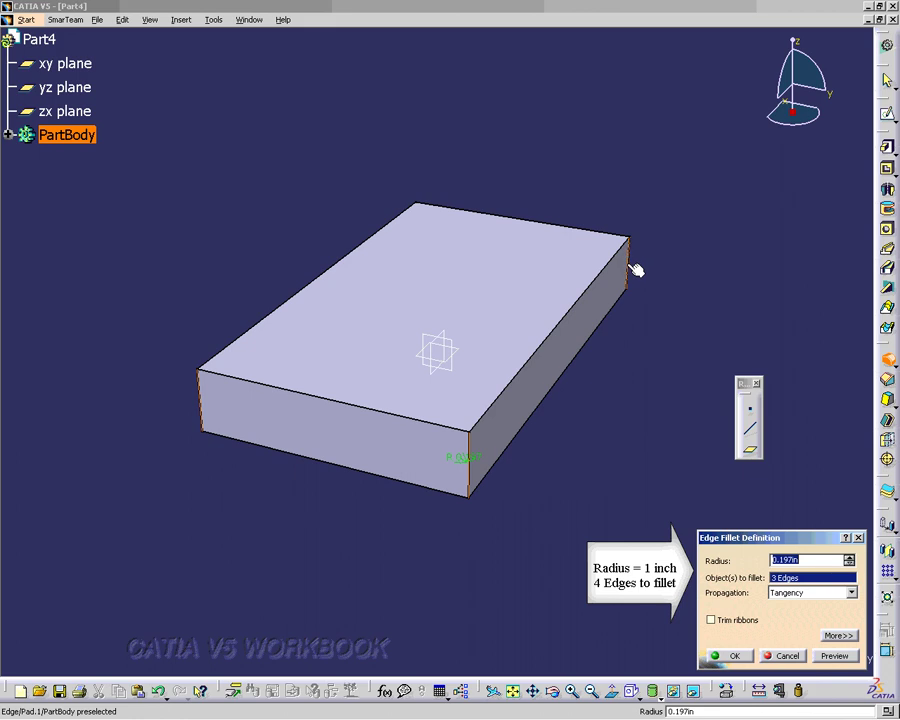
middle_click_drag(350, 430, 634, 374)
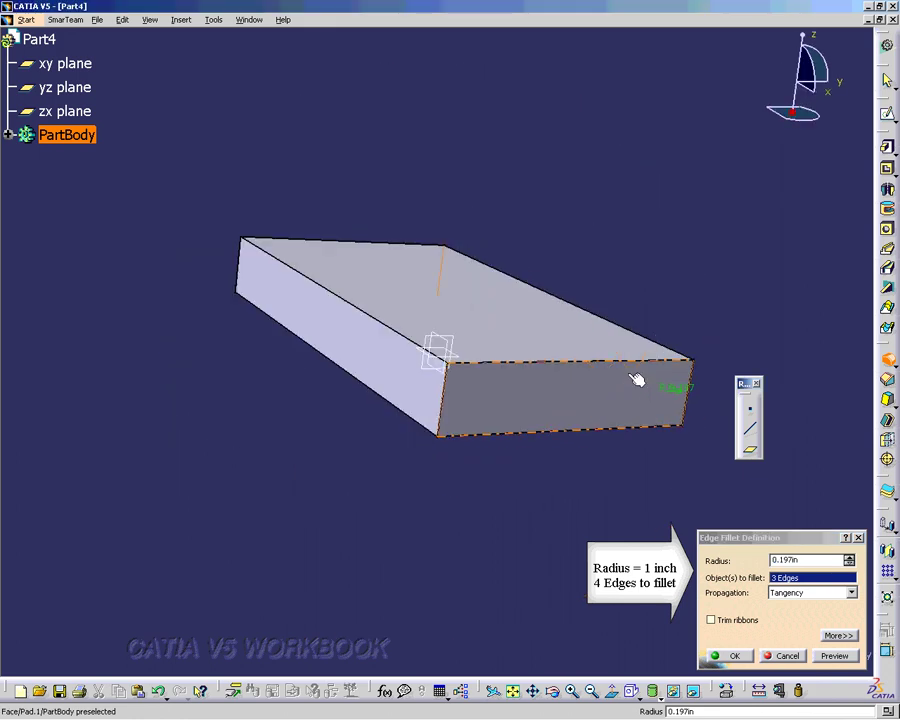
left_click(244, 266)
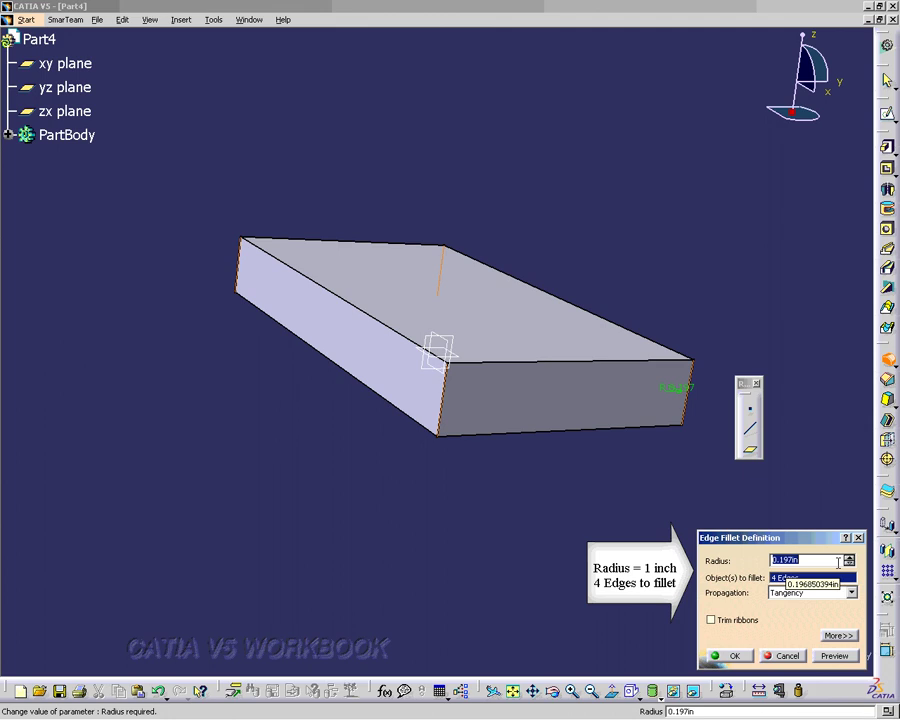
type("1")
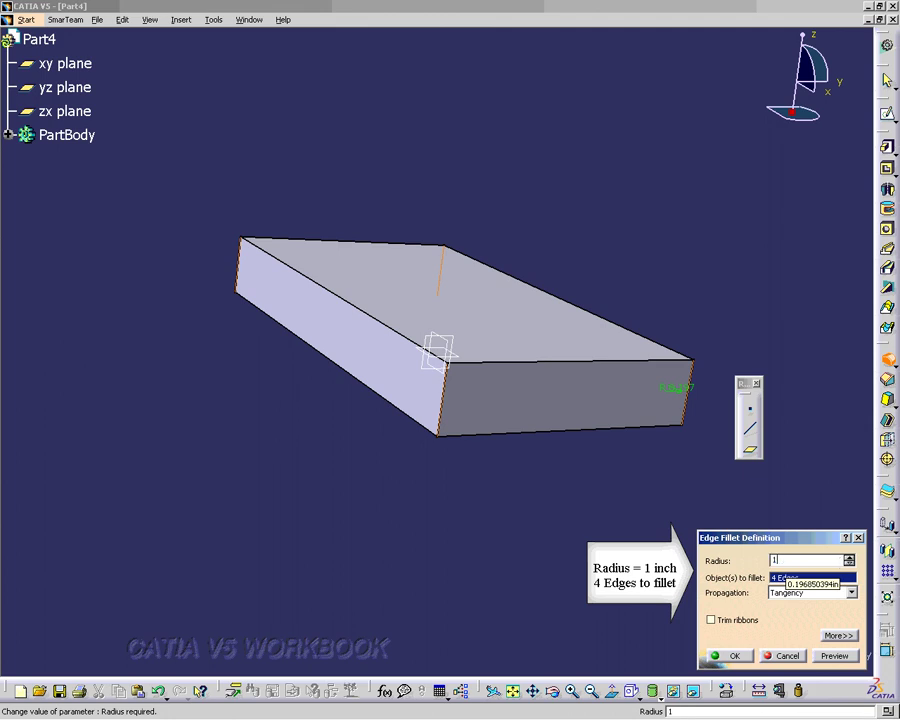
left_click(738, 655)
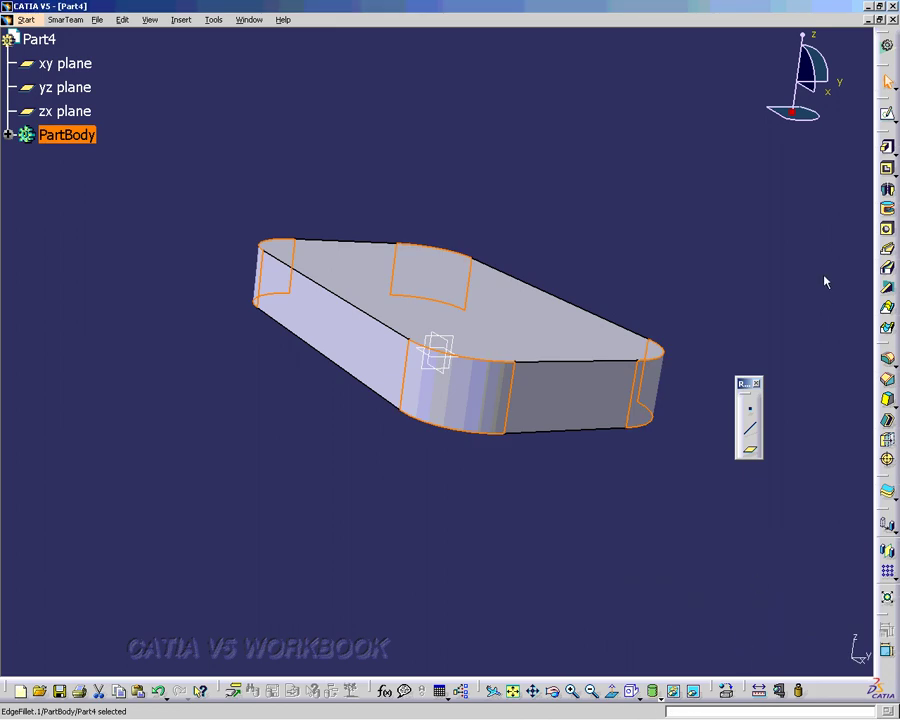
Add a hole near one corner of the block's upper face, located from the adjoining long edge and far short edge.
middle_click_drag(824, 281, 467, 416)
middle_click_drag(648, 290, 705, 265)
left_click(742, 236)
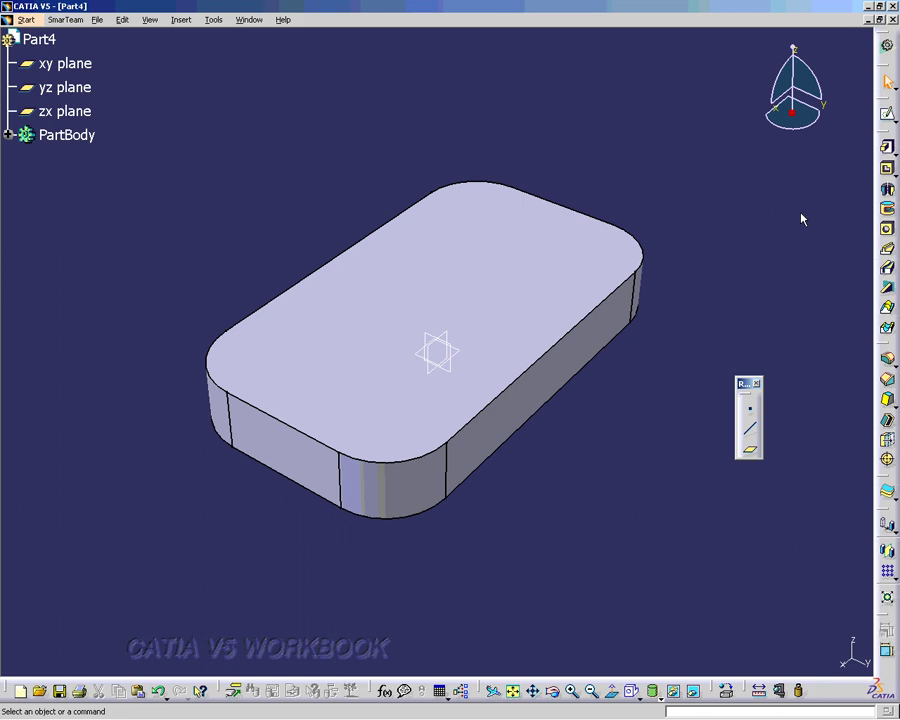
left_click(887, 231)
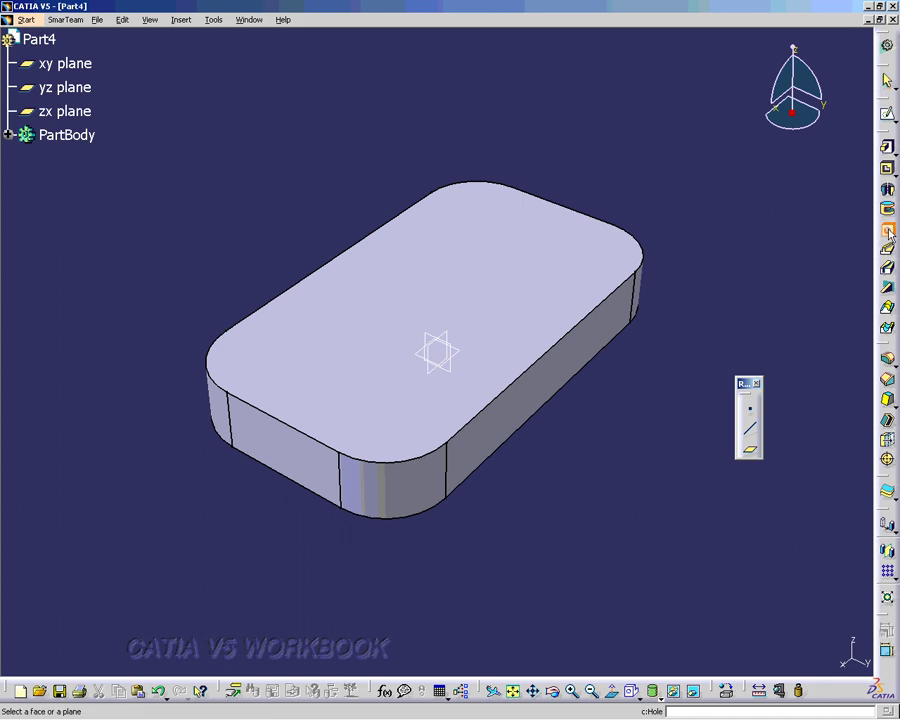
left_click(609, 298)
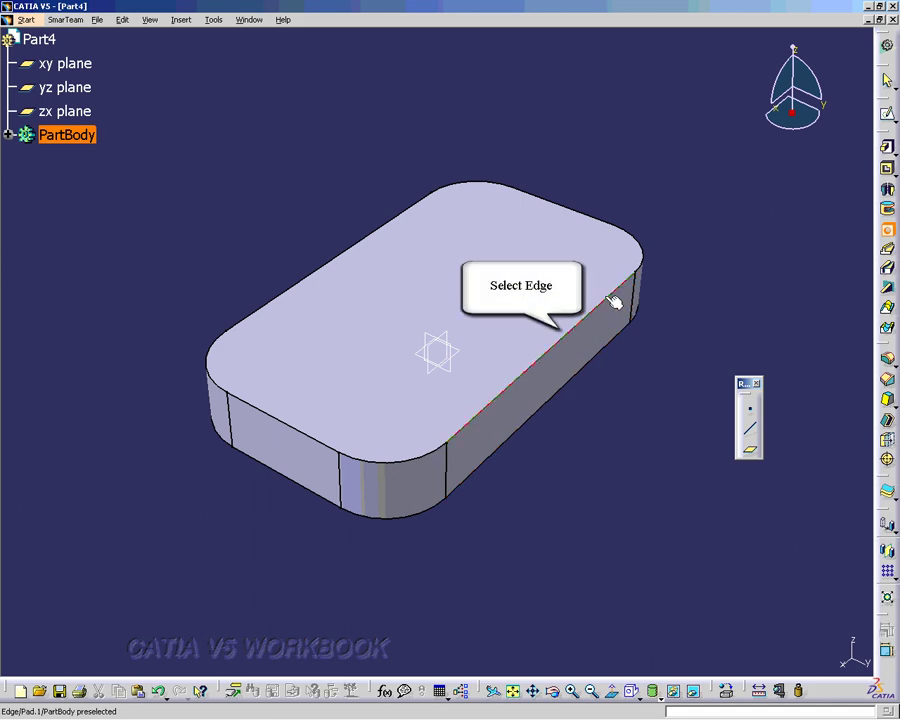
left_click(597, 221)
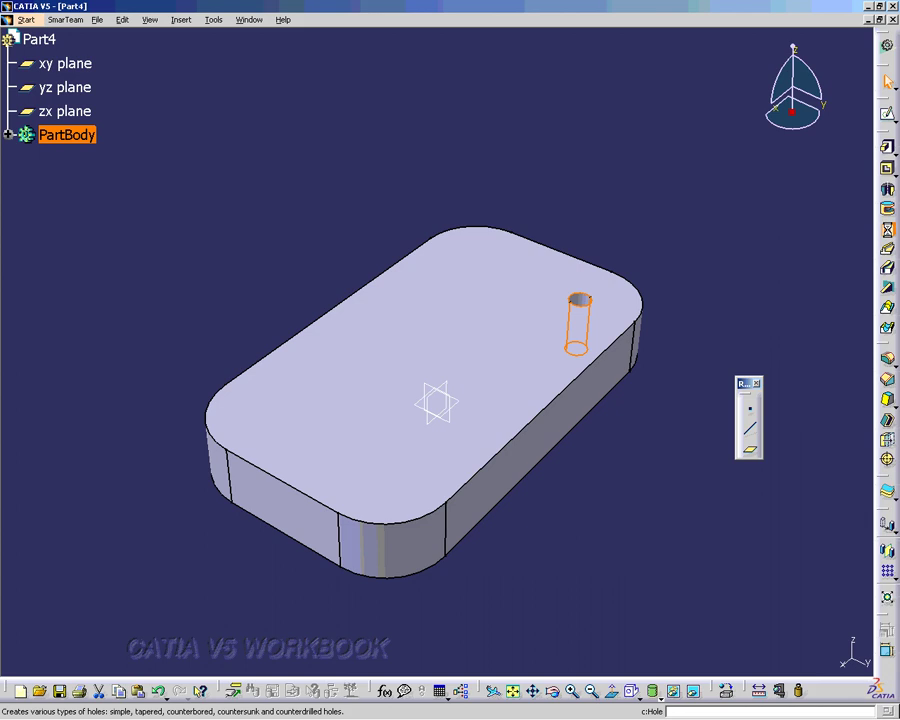
Add a second 0.38 in hole at the other far corner, referenced to both adjoining edges, with a 1 in offset from the long edge.
left_click(886, 228)
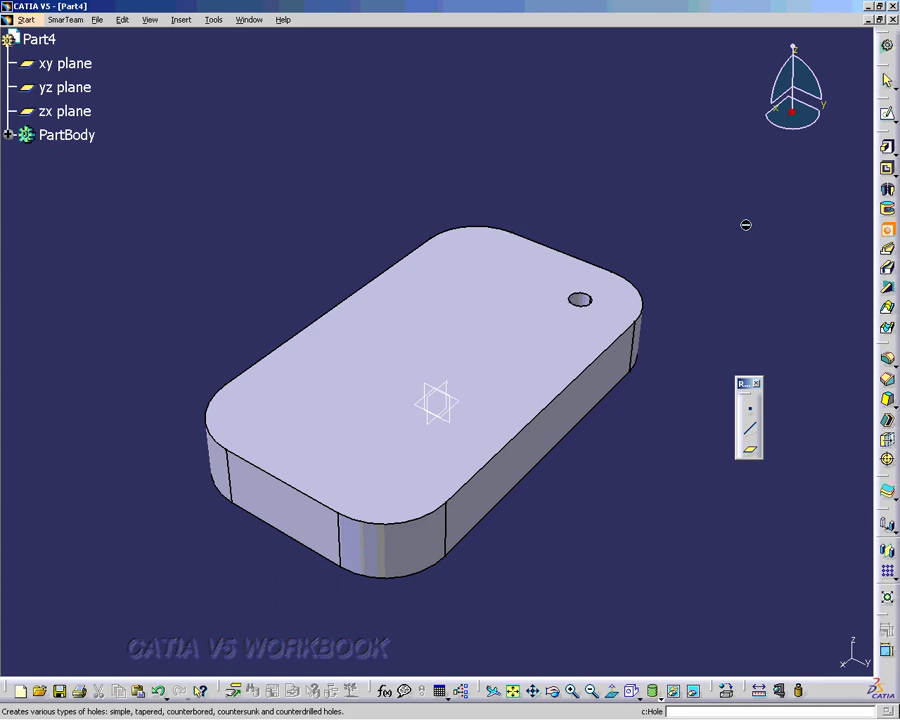
left_click(553, 252)
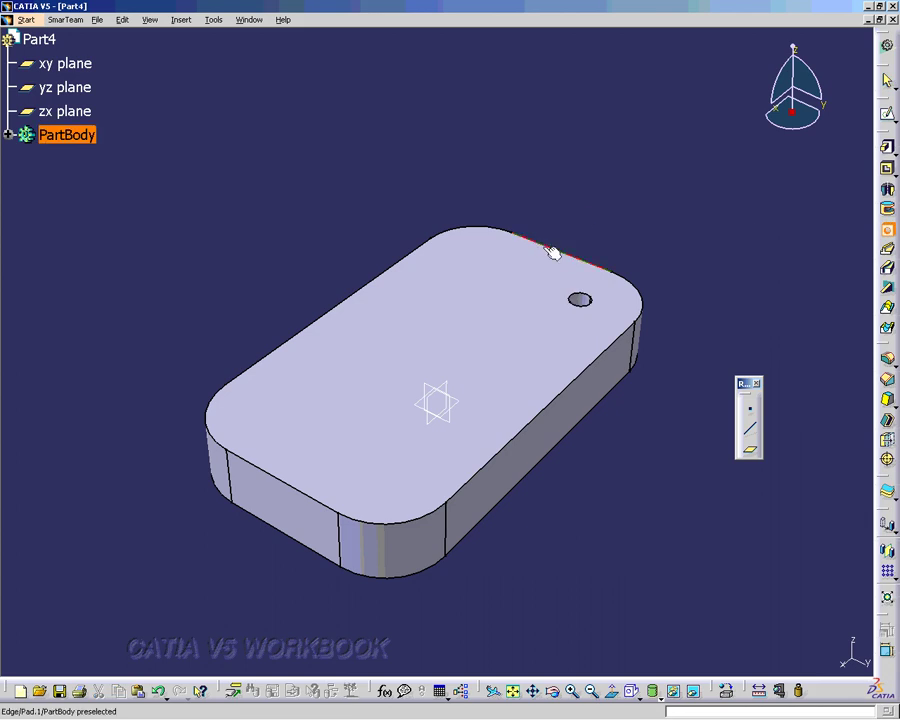
left_click(404, 262)
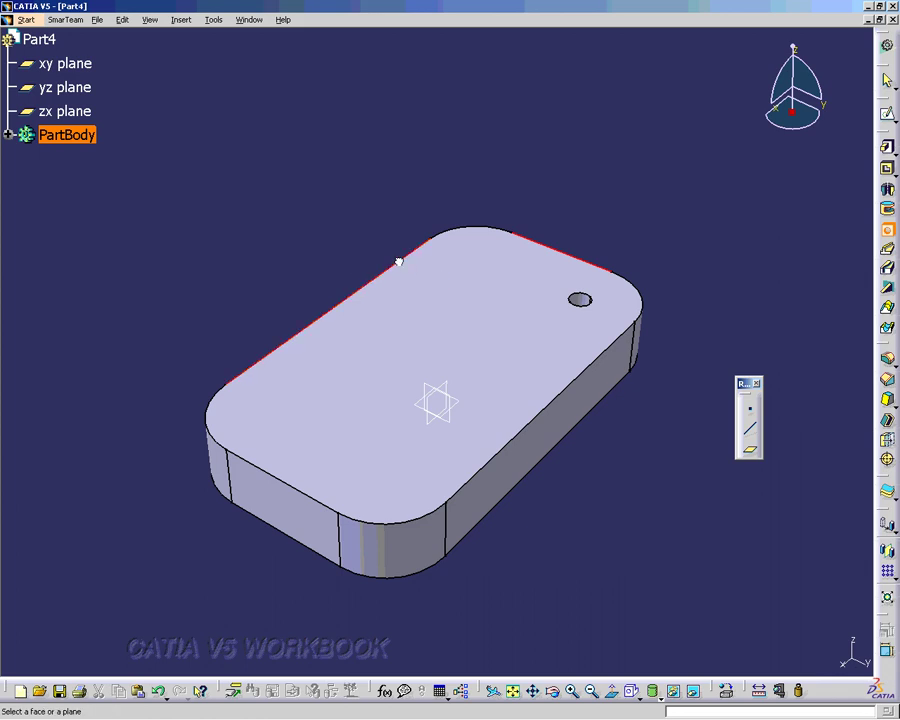
left_click(473, 268)
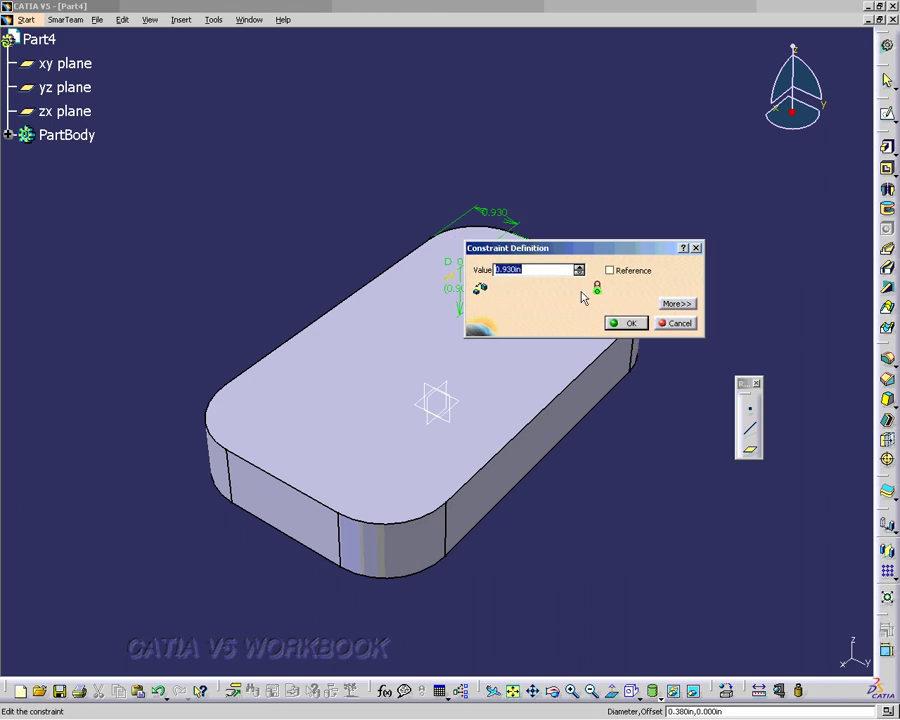
type("1")
left_click(624, 322)
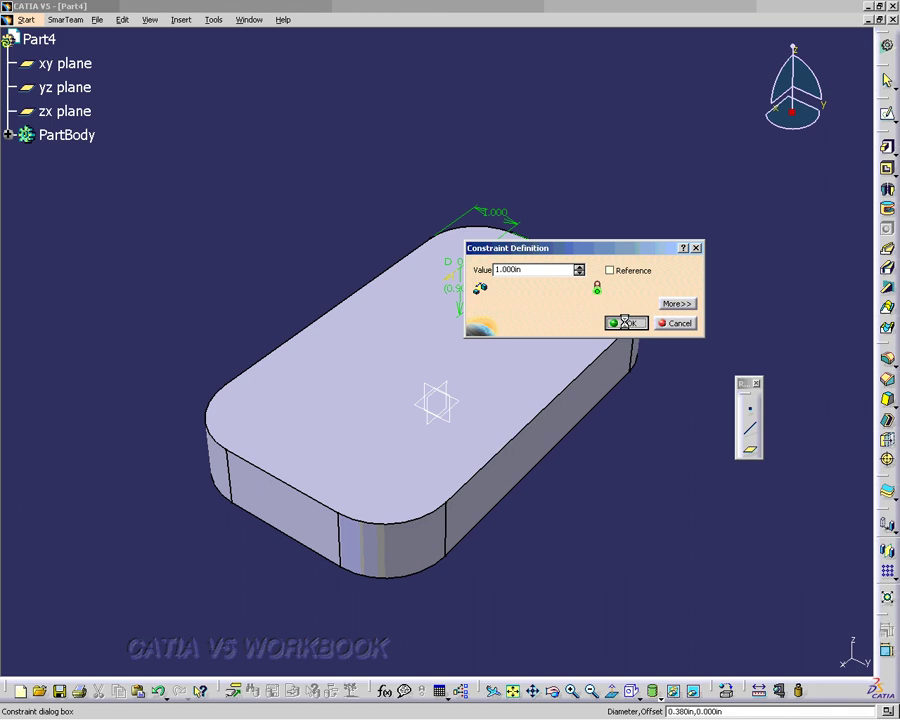
Add a third 0.38 in hole at the near corner diagonal to the second hole, 1 in from the adjoining long and short edges.
left_click(886, 231)
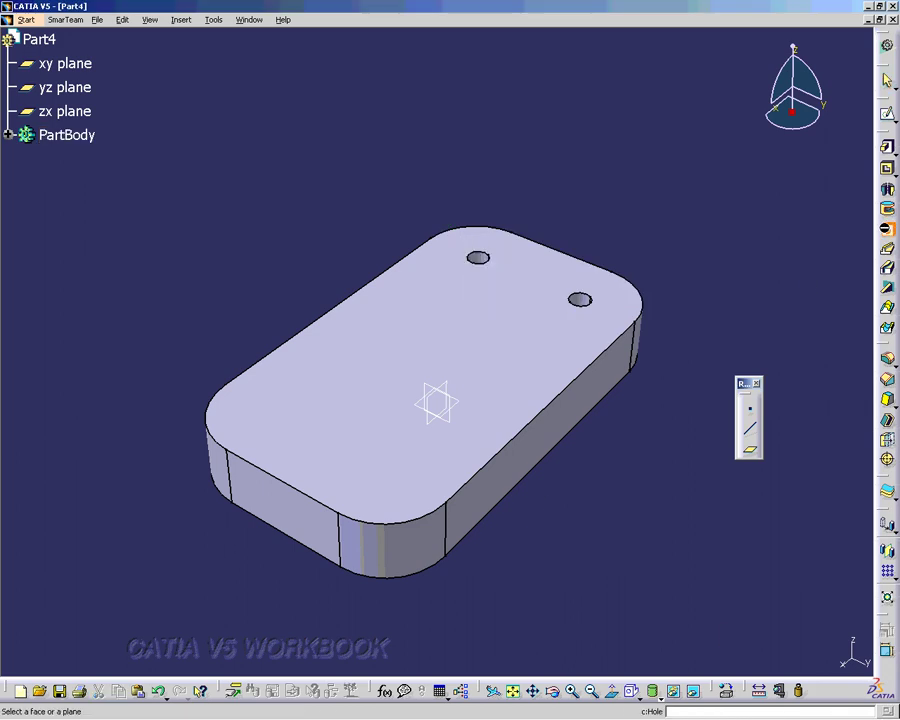
left_click(508, 457)
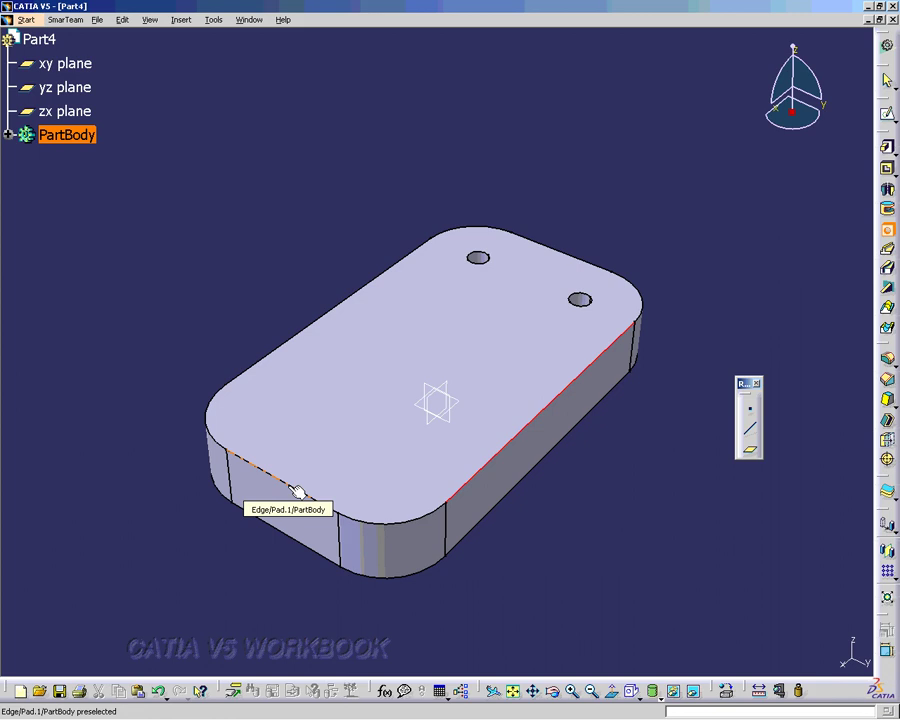
left_click(397, 475)
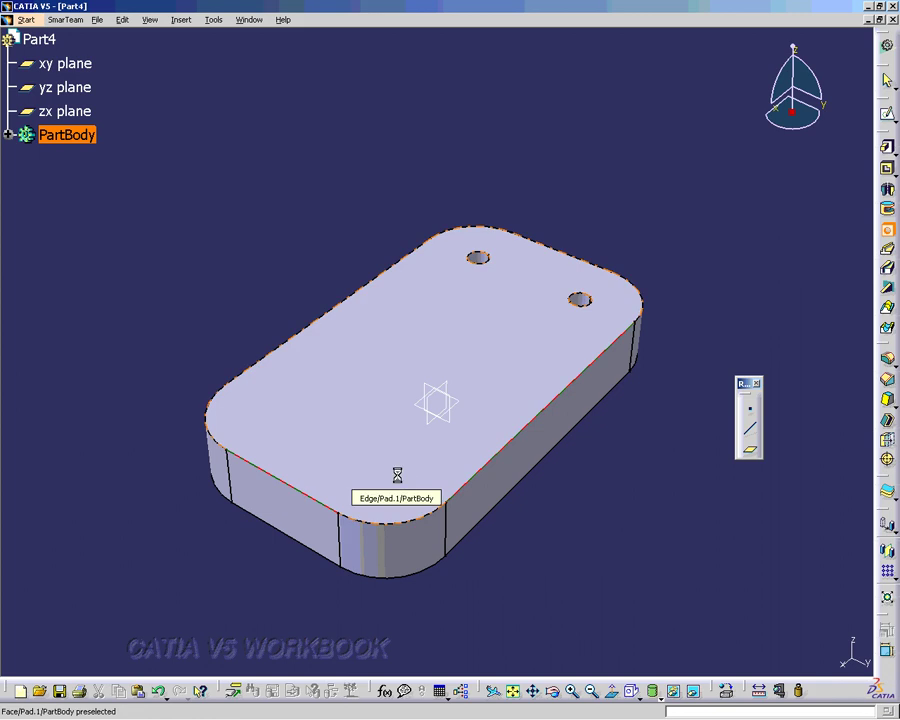
left_click(520, 564)
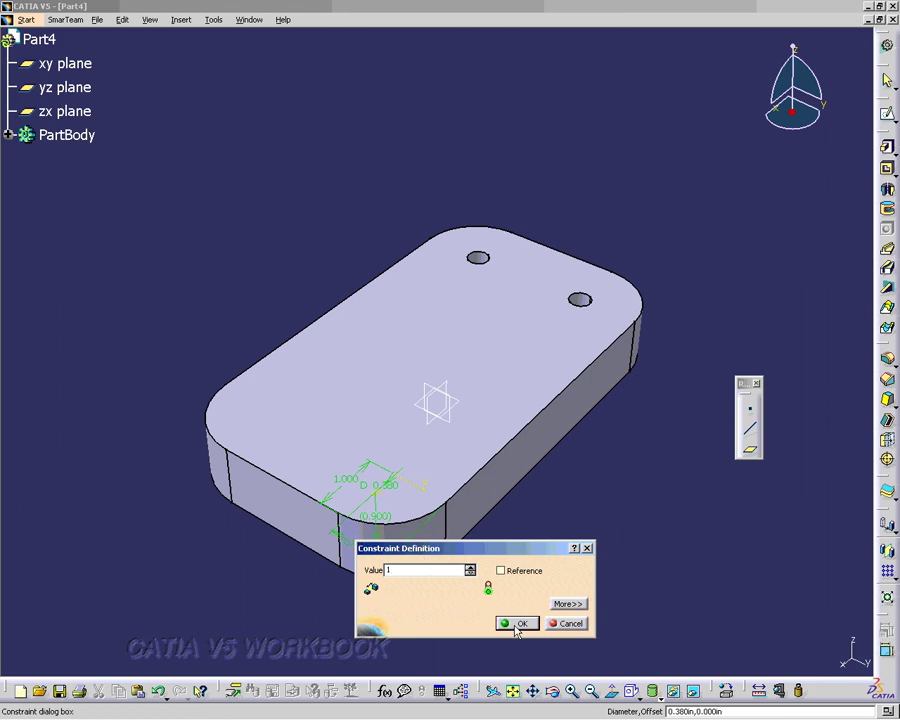
left_click(517, 625)
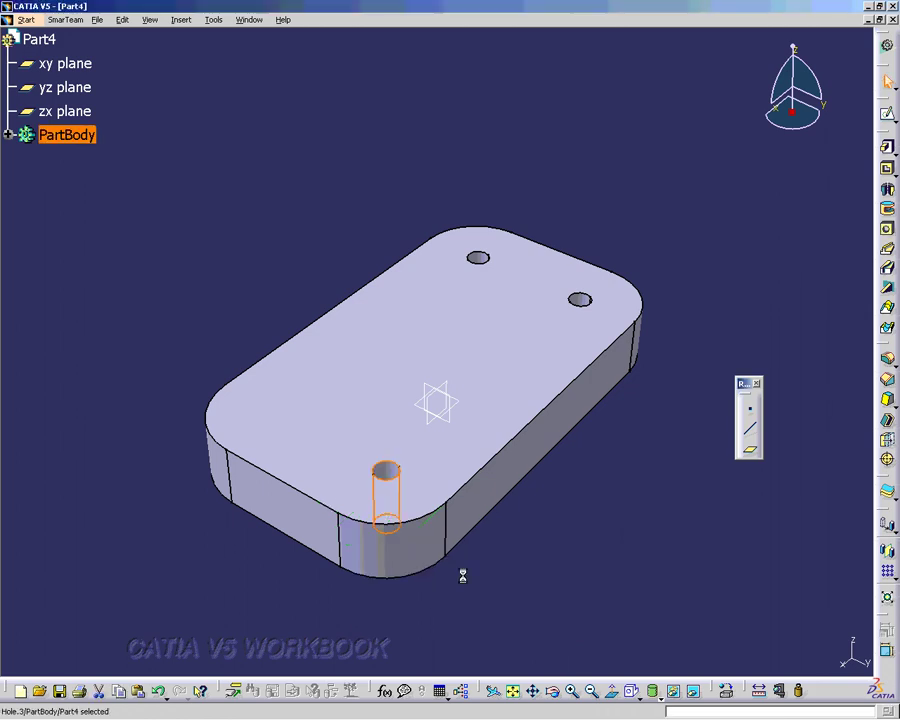
Add a fourth 0.38 in hole at the remaining near corner of the upper face, 1 in from the adjoining long and short edges.
left_click(279, 479)
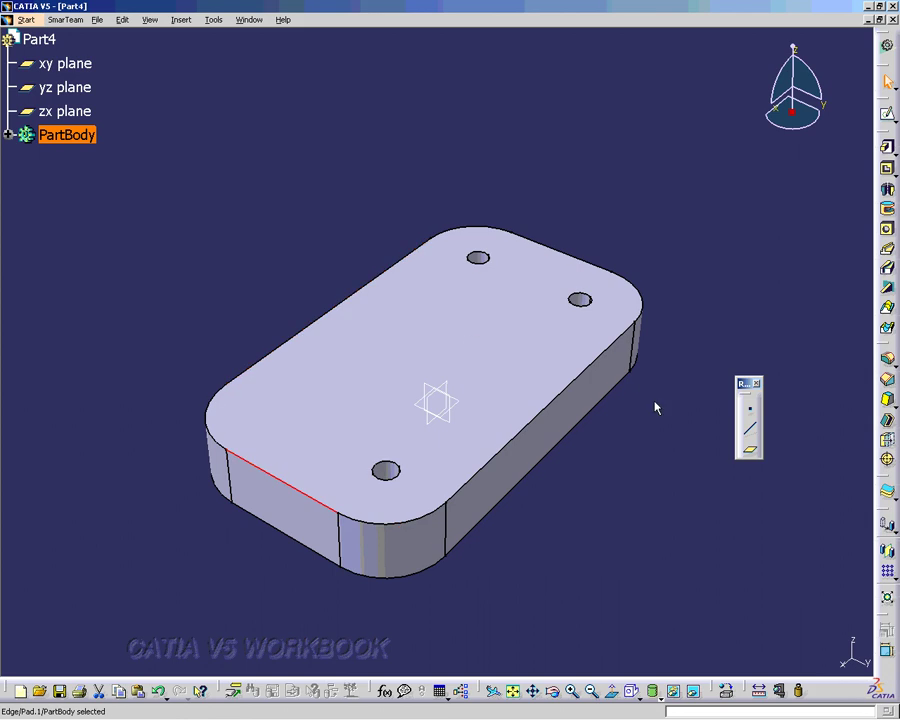
left_click(645, 448)
left_click(887, 229)
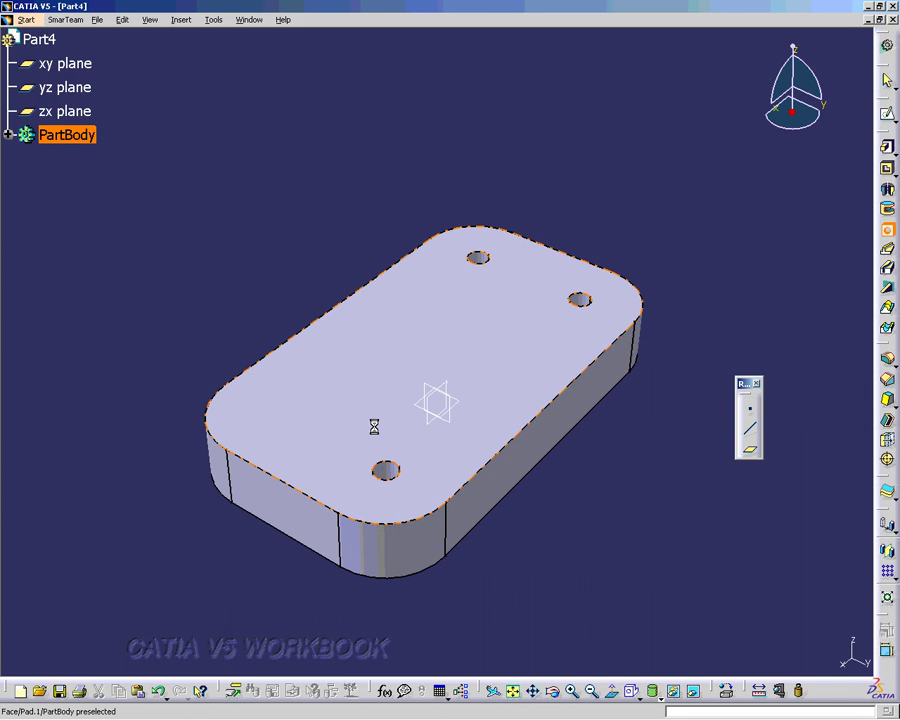
left_click(287, 485)
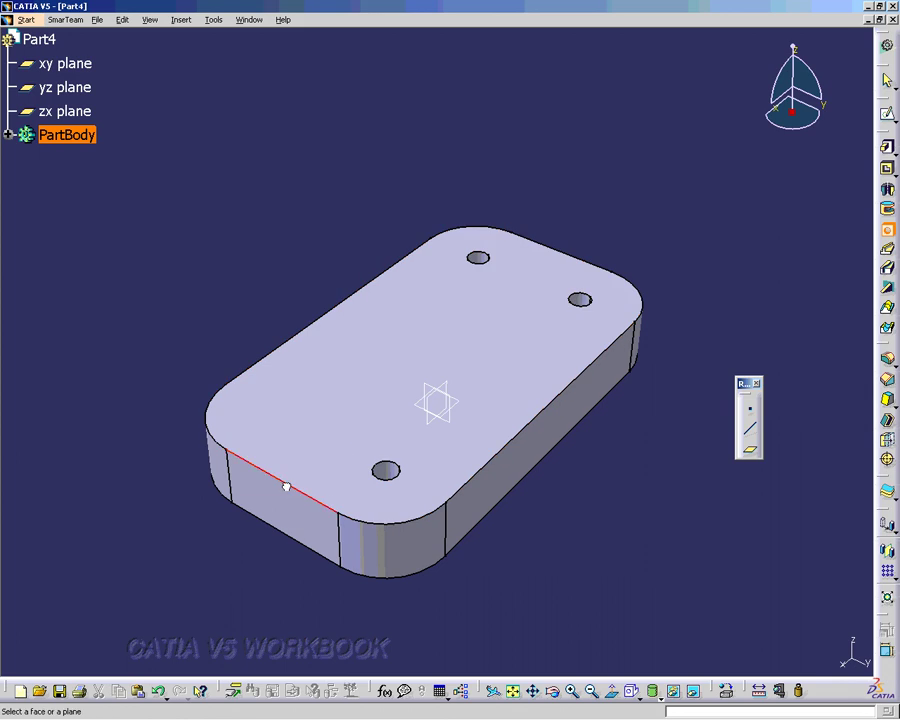
left_click(305, 343)
left_click(287, 419)
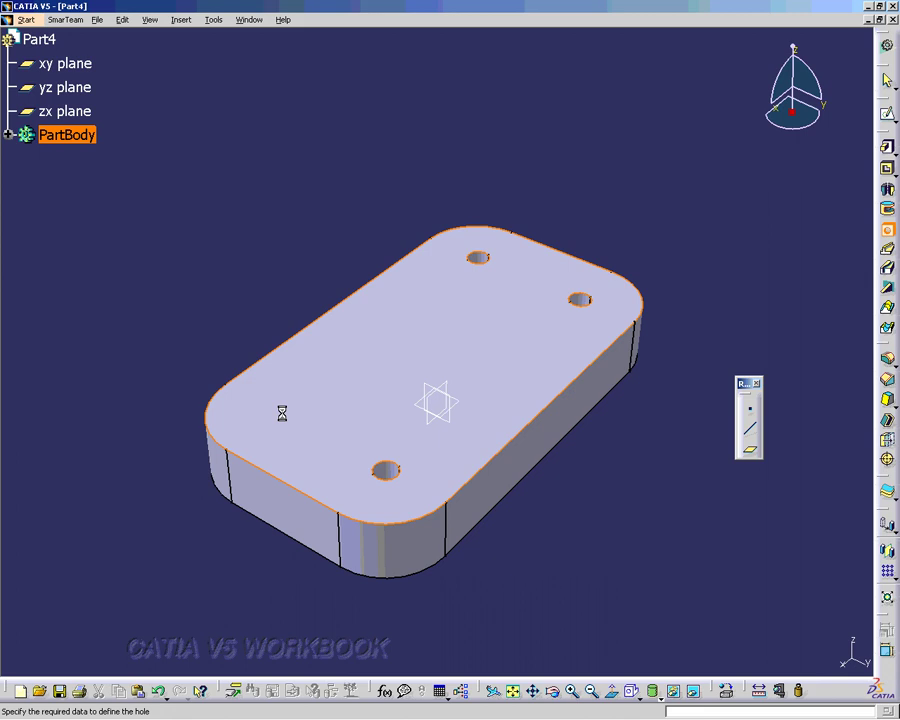
type("1")
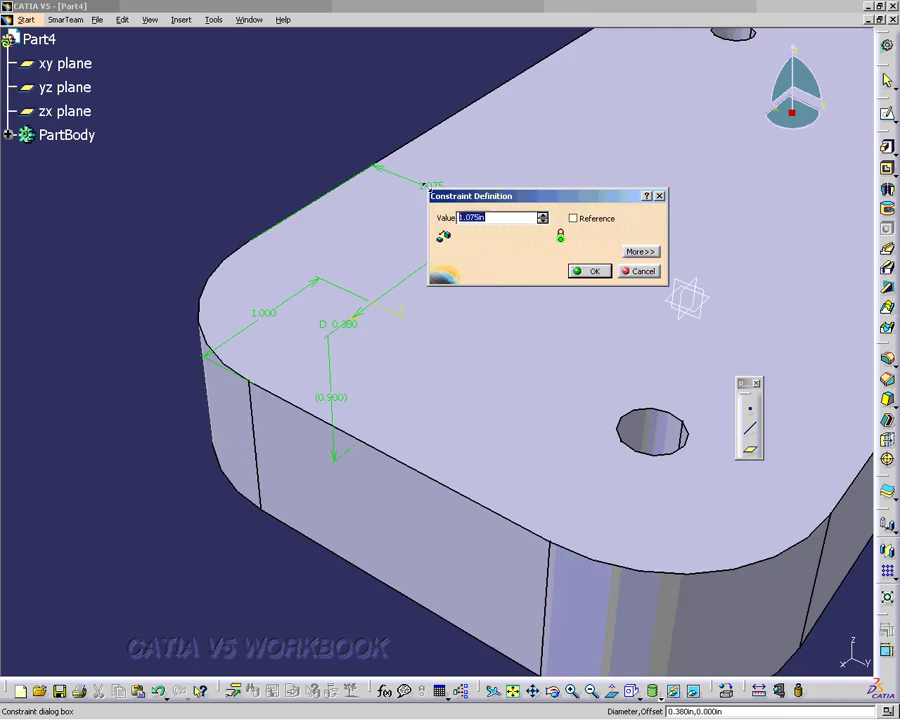
type("1")
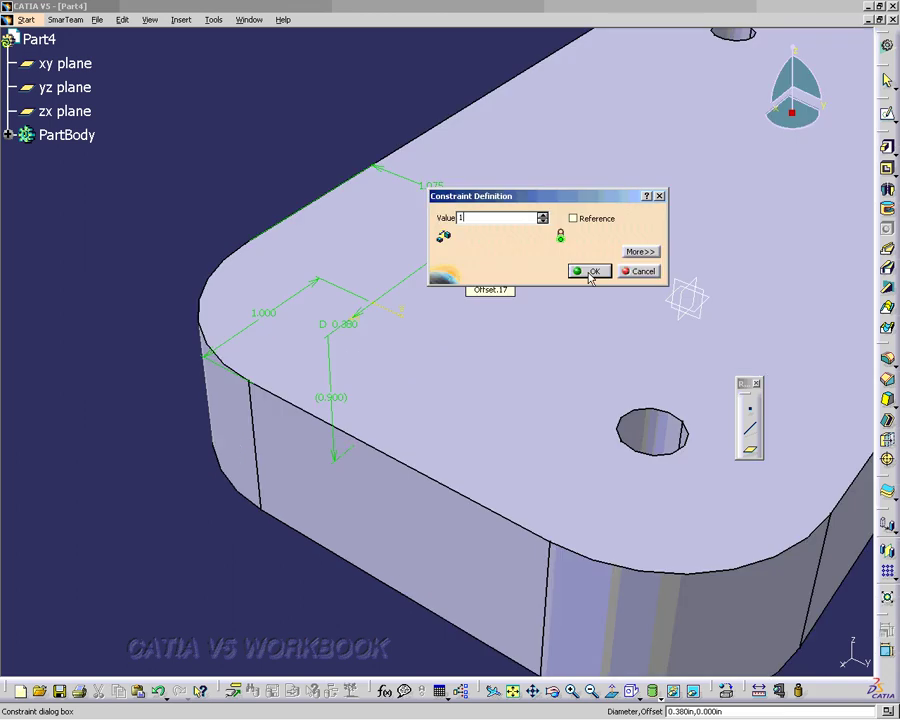
left_click(591, 271)
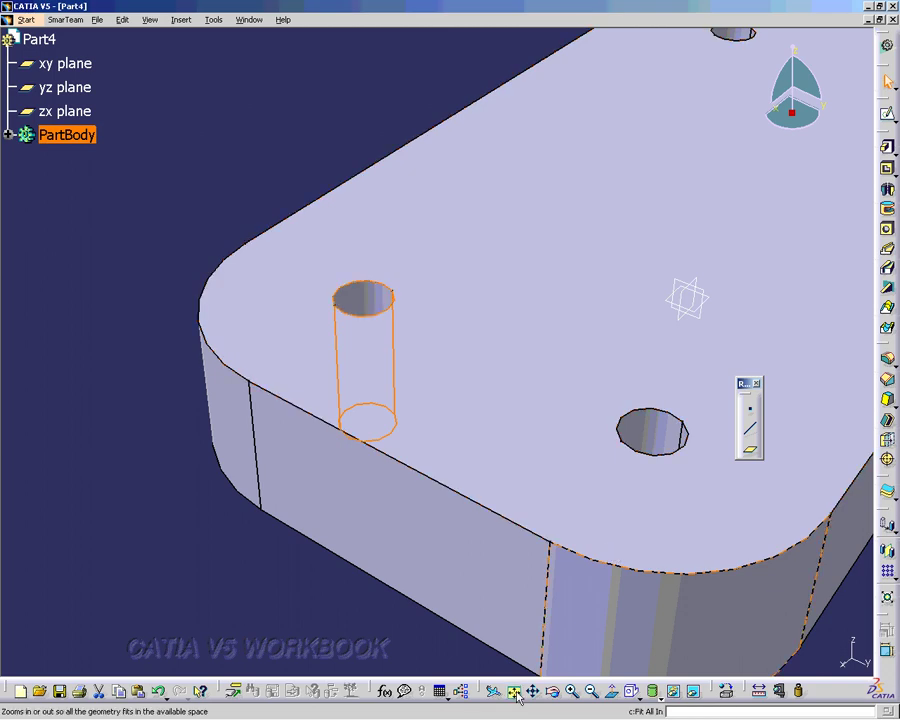
left_click(631, 690)
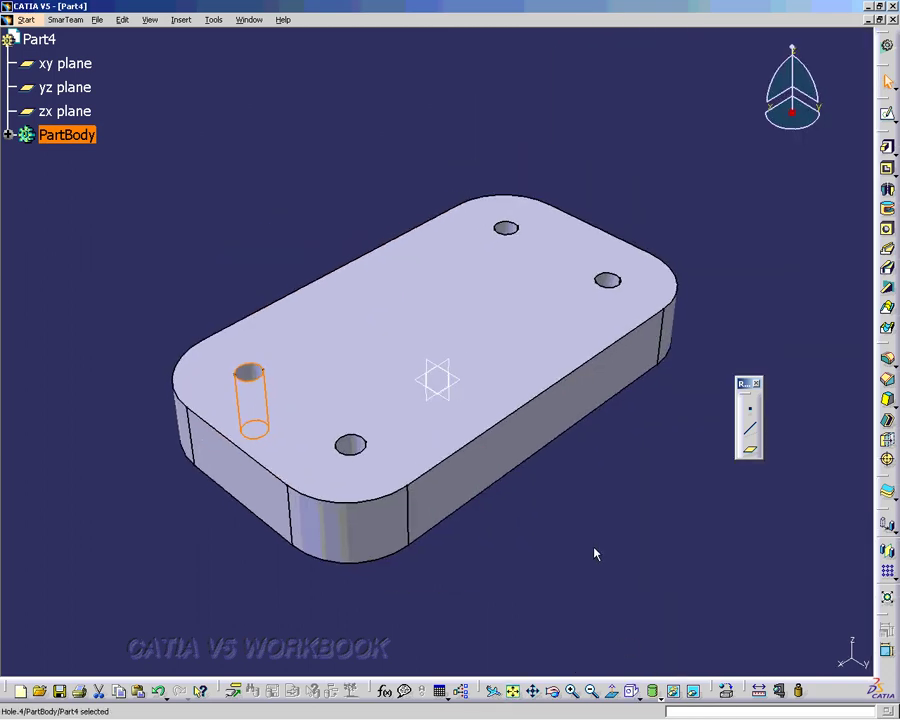
left_click(886, 228)
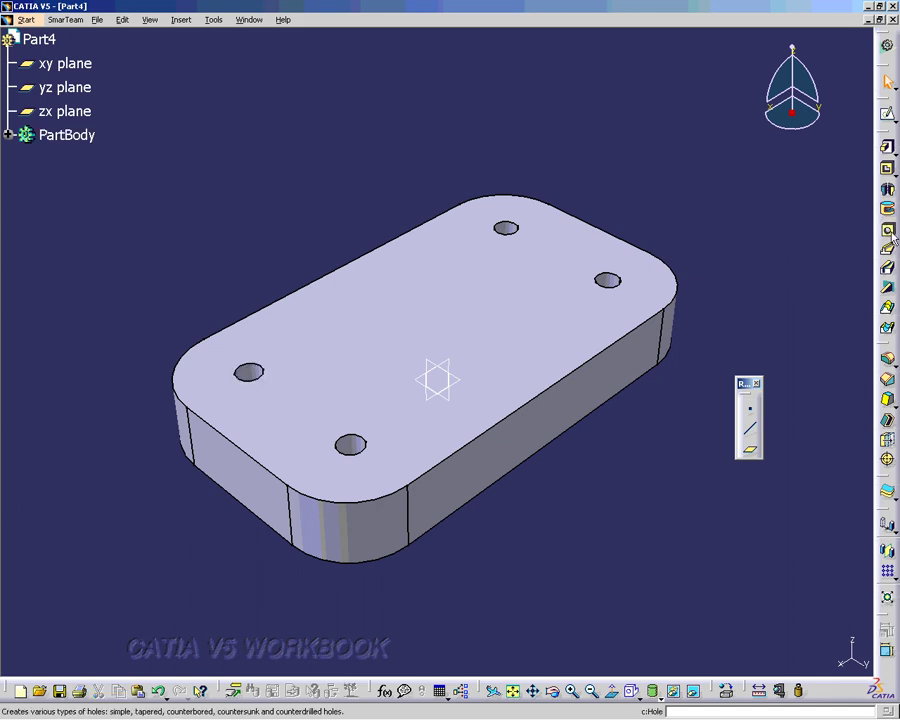
left_click(610, 285)
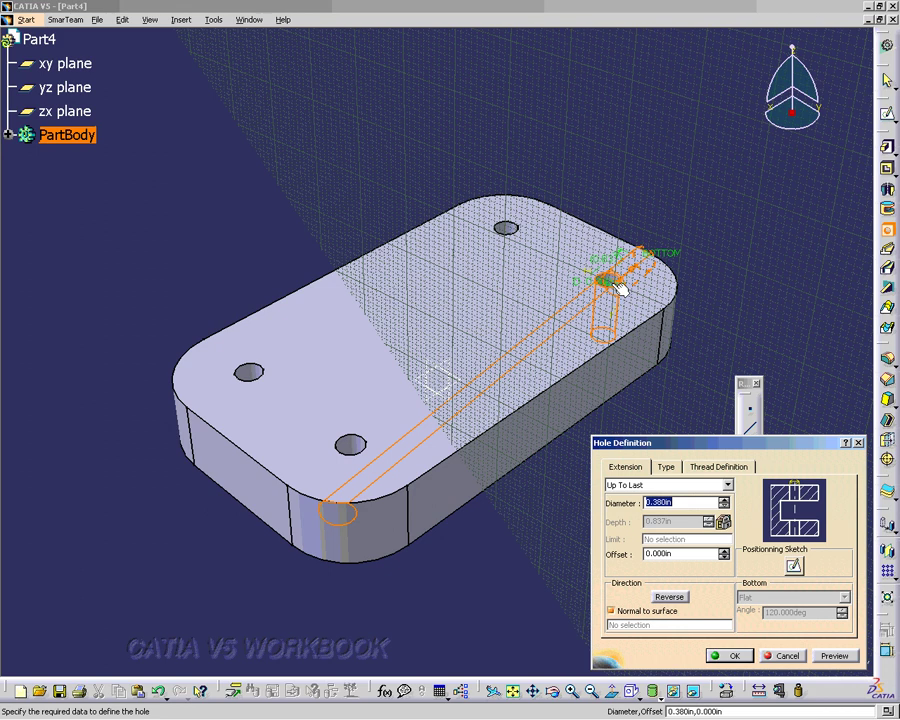
left_click(794, 658)
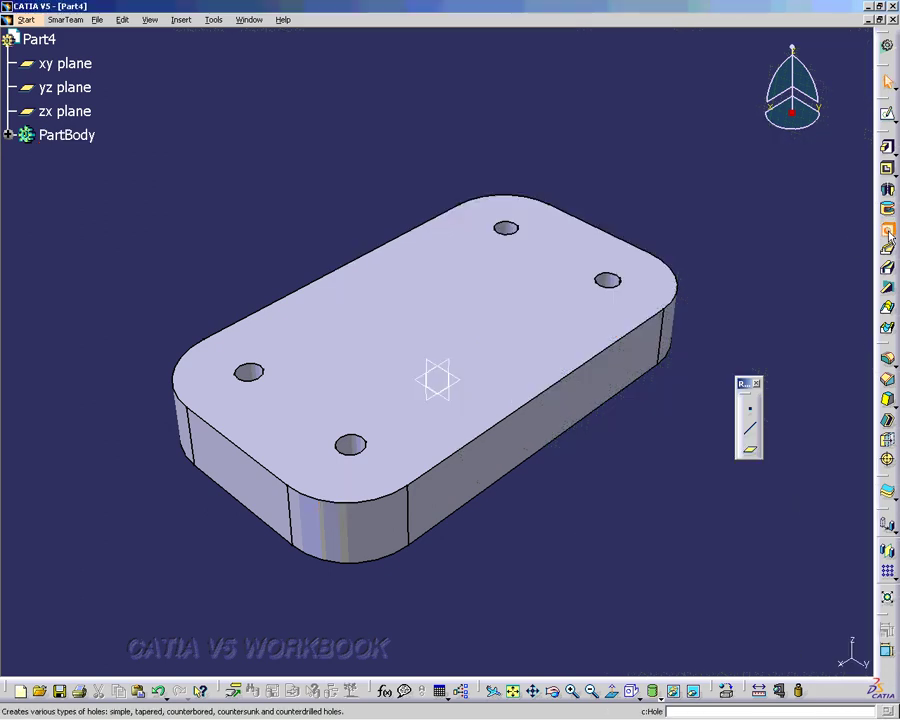
Add a shallow, larger-diameter hole in the upper face, concentric with the first corner hole.
left_click(887, 231)
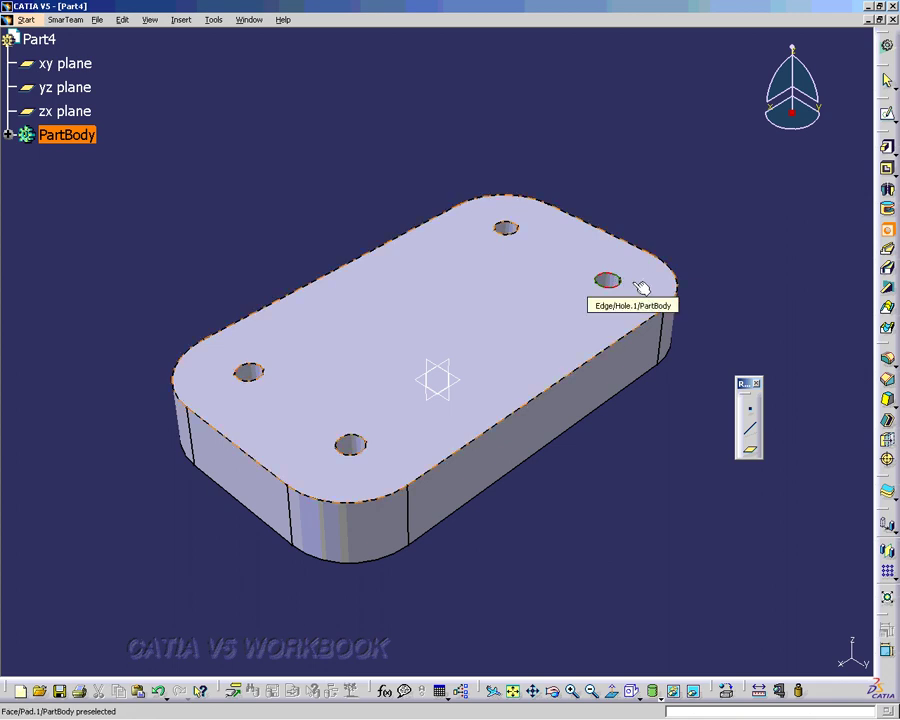
left_click(636, 286)
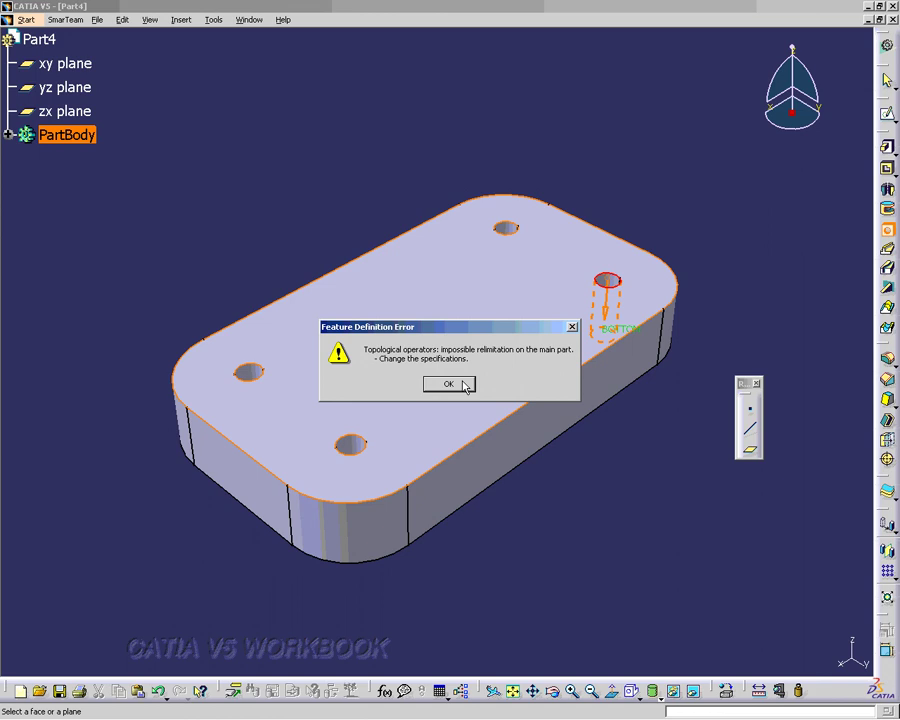
left_click(448, 384)
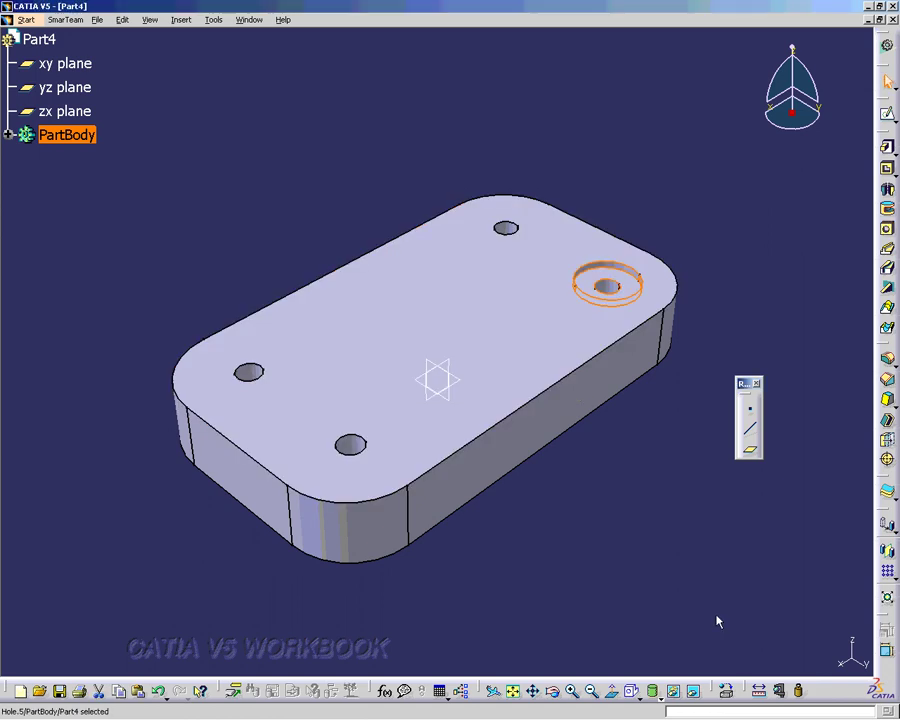
Add matching shallow, larger-diameter holes concentric with the remaining three corner holes on the upper face.
left_click(735, 504)
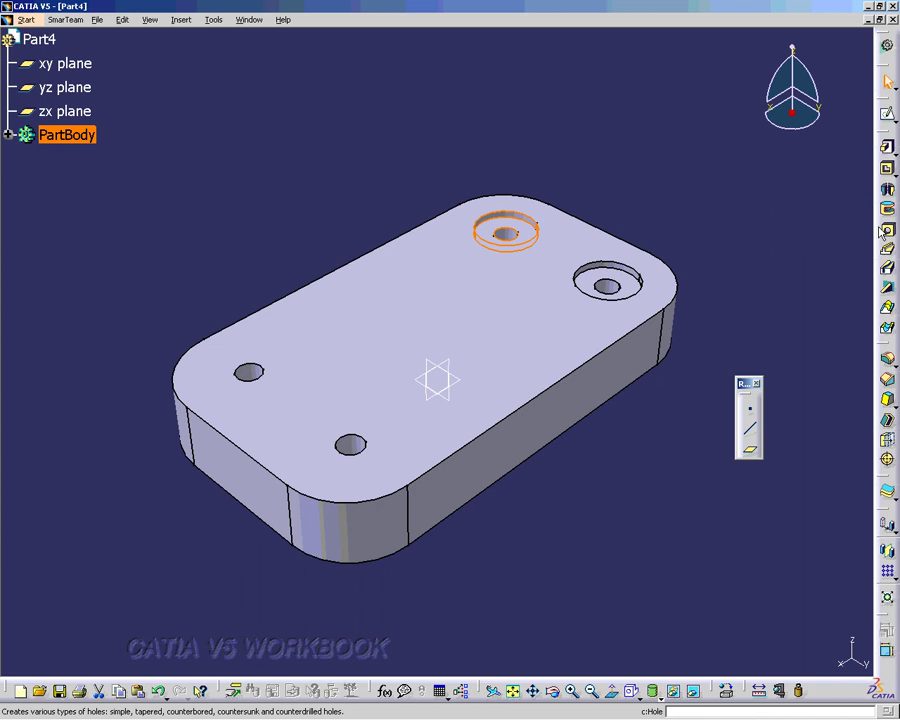
left_click(362, 451)
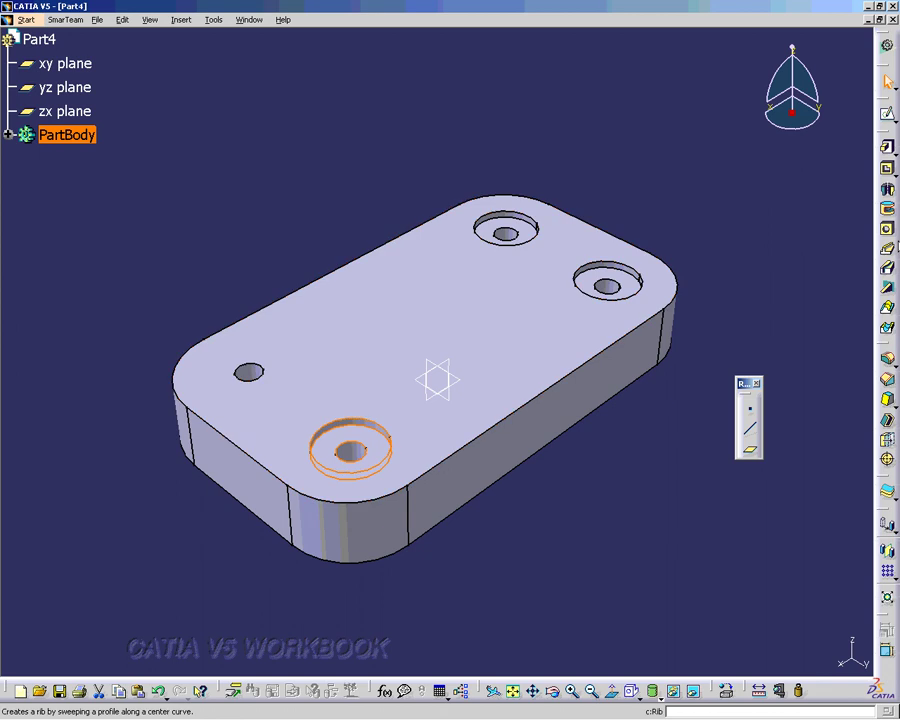
left_click(884, 231)
left_click(258, 375)
left_click(473, 348)
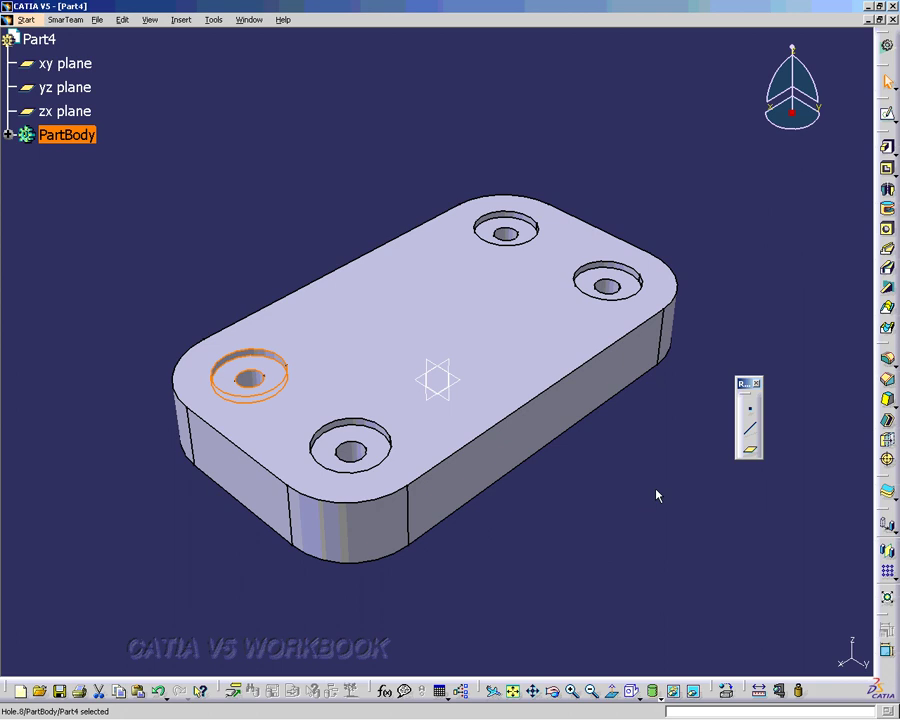
left_click(657, 494)
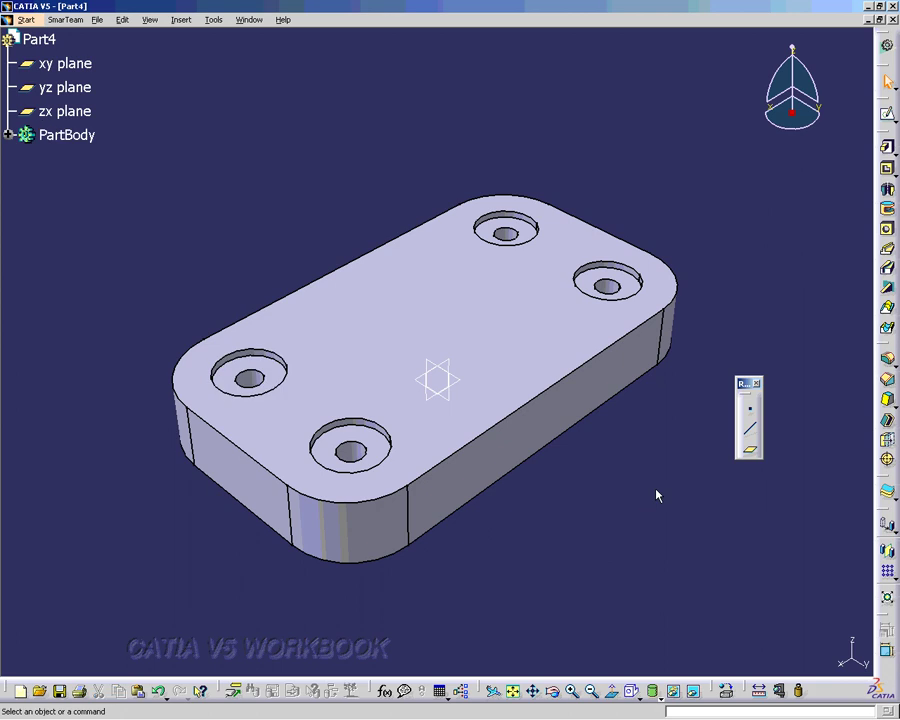
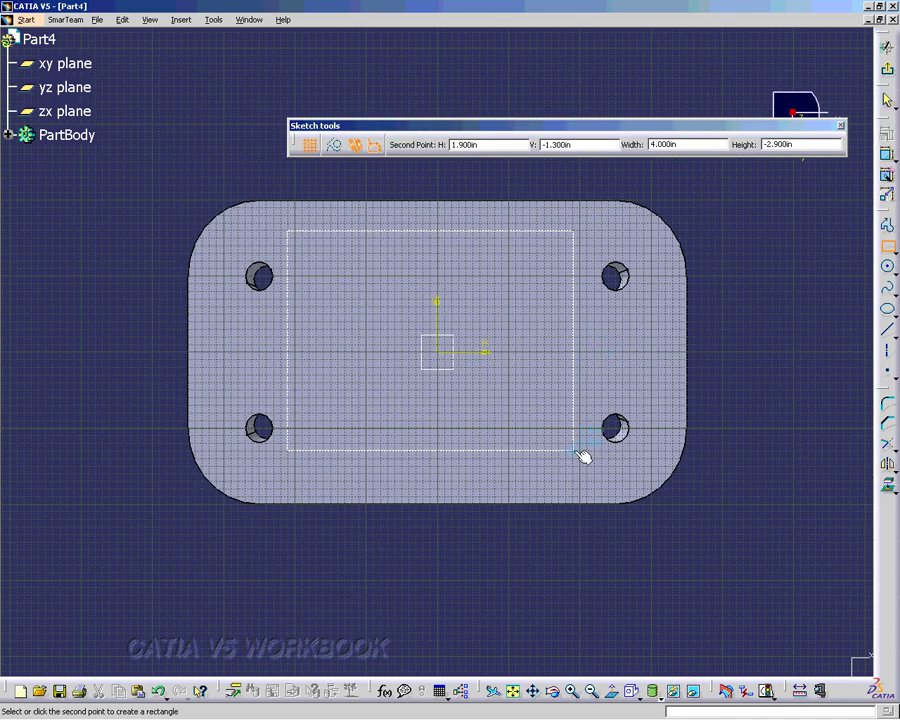
Sketch a rectangle on the plate's underside, constrained to 4 by 3.5 in, 1.5 in from the short edge and 0.25 in from the long edge.
left_click(588, 465)
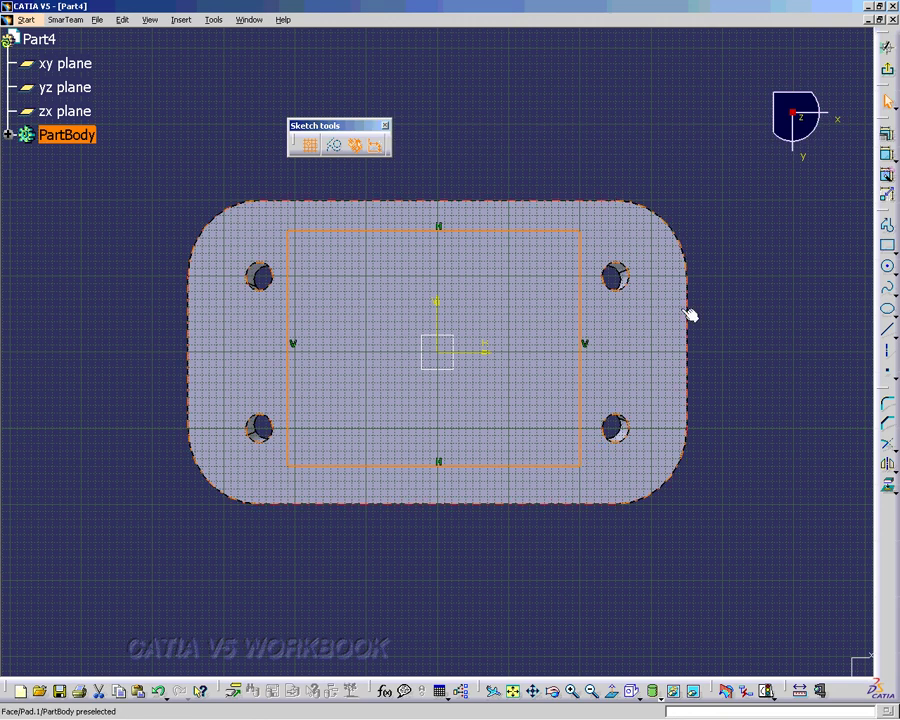
left_click(771, 241)
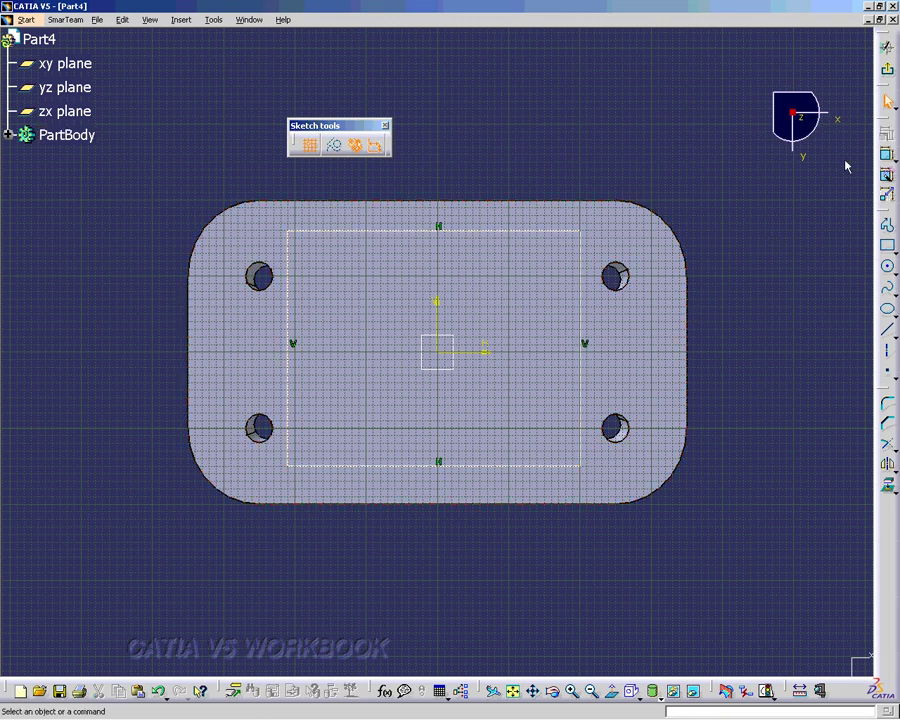
left_click(886, 154)
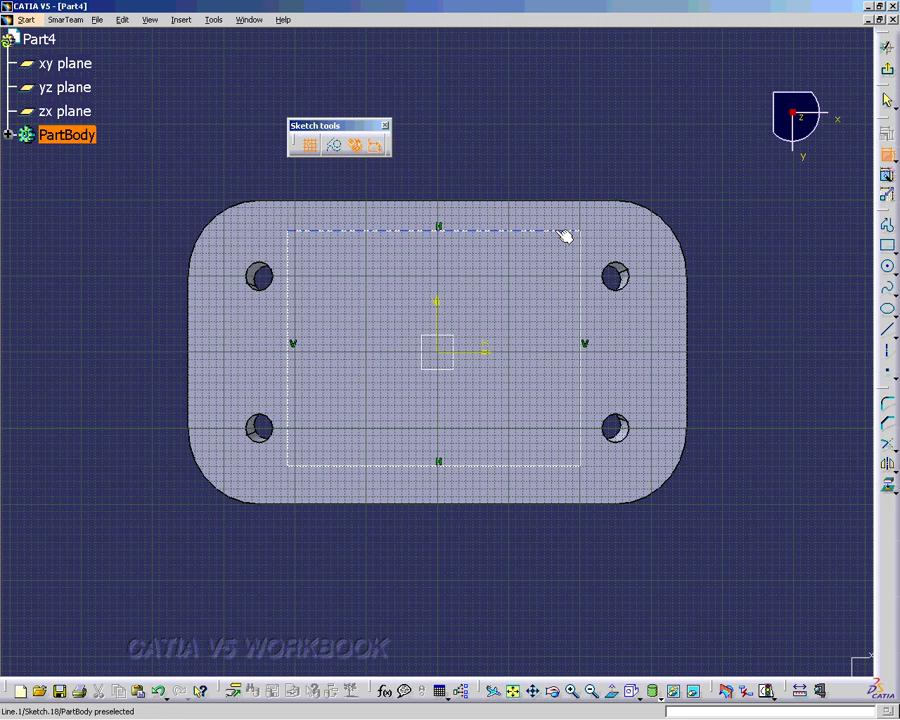
left_click(886, 68)
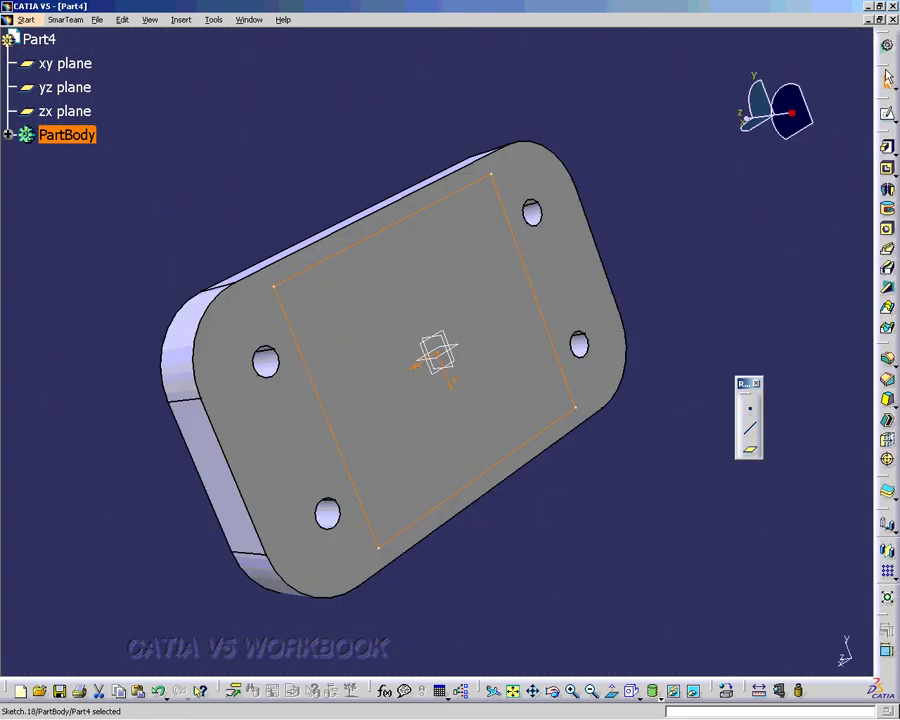
Cut the rectangular sketch into the plate's underside as a 0.75 in deep pocket.
left_click(886, 172)
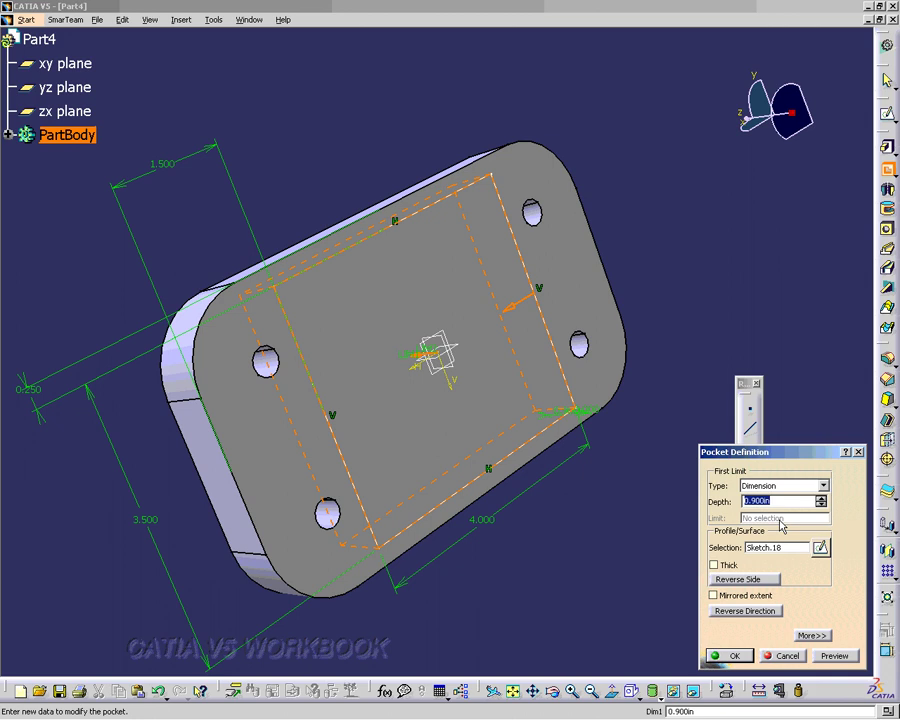
type(".75")
left_click(830, 657)
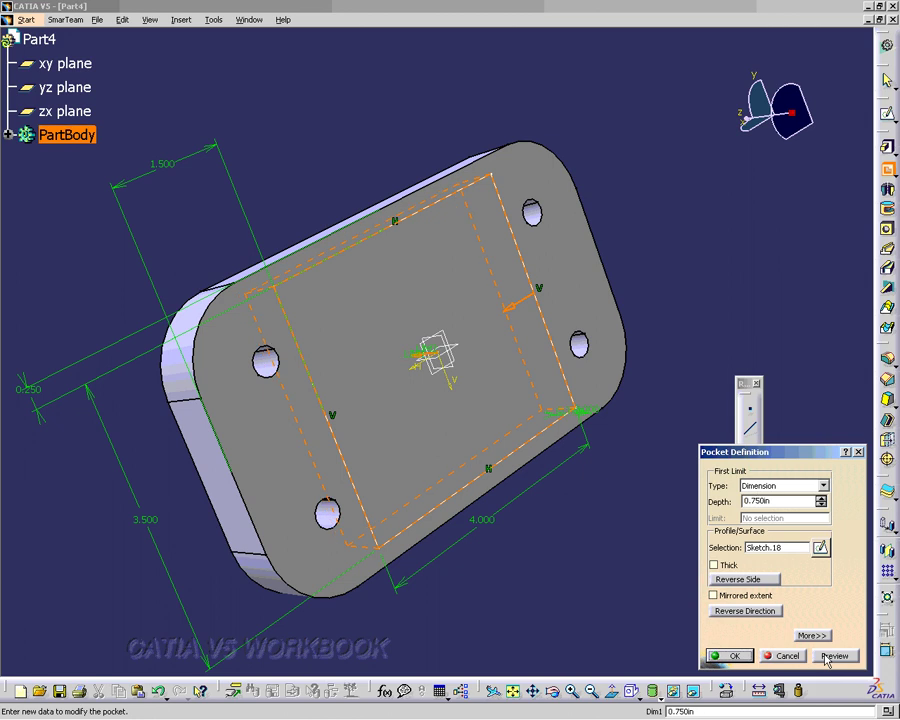
left_click(729, 656)
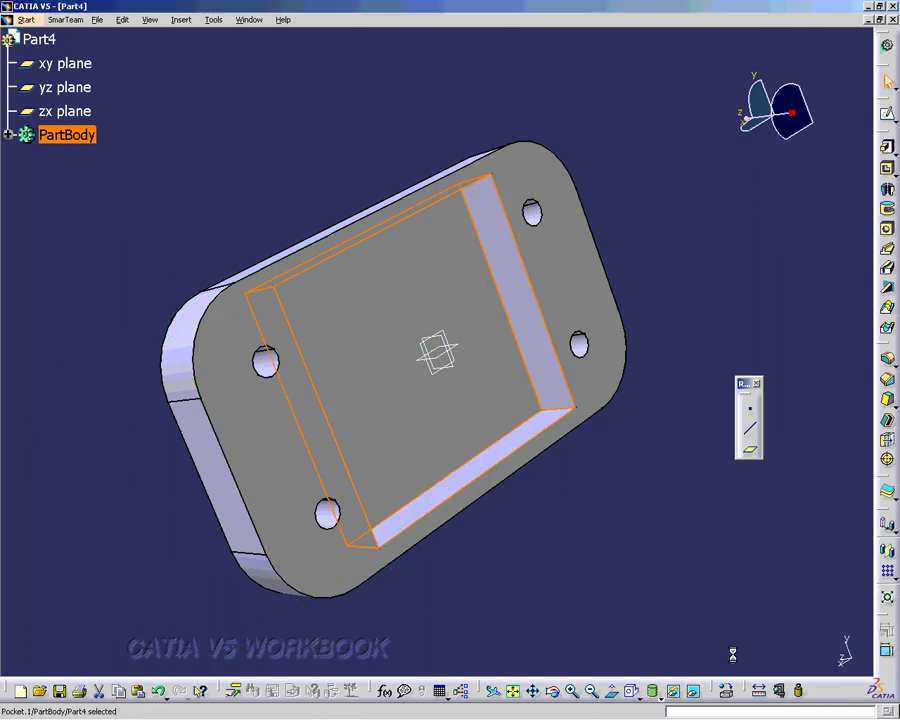
left_click(698, 404)
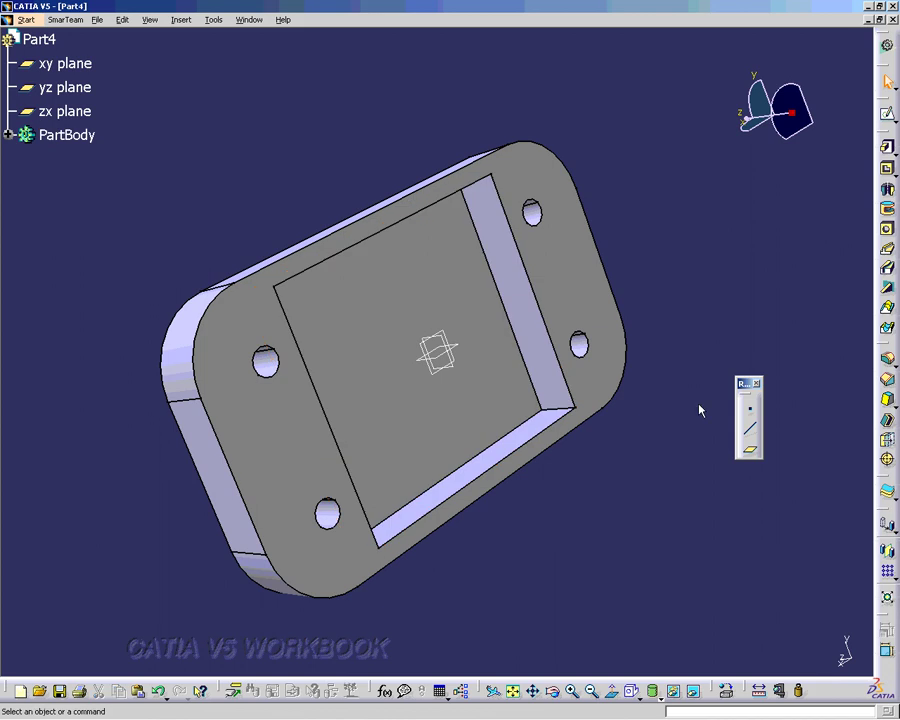
Fillet the pocket's four vertical corner edges with a 0.38 in radius.
left_click(886, 358)
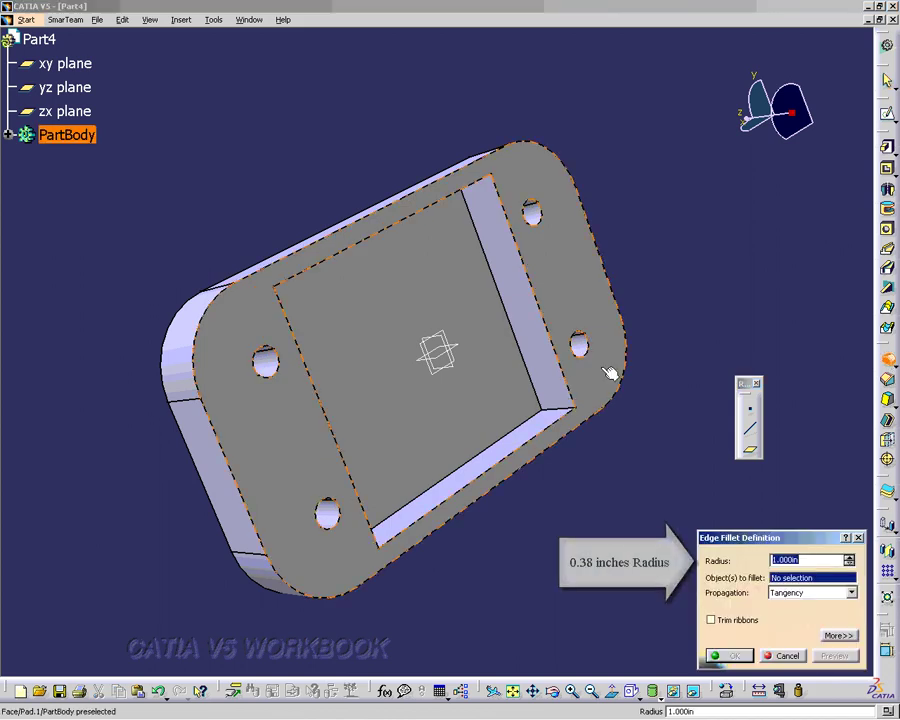
left_click(563, 412)
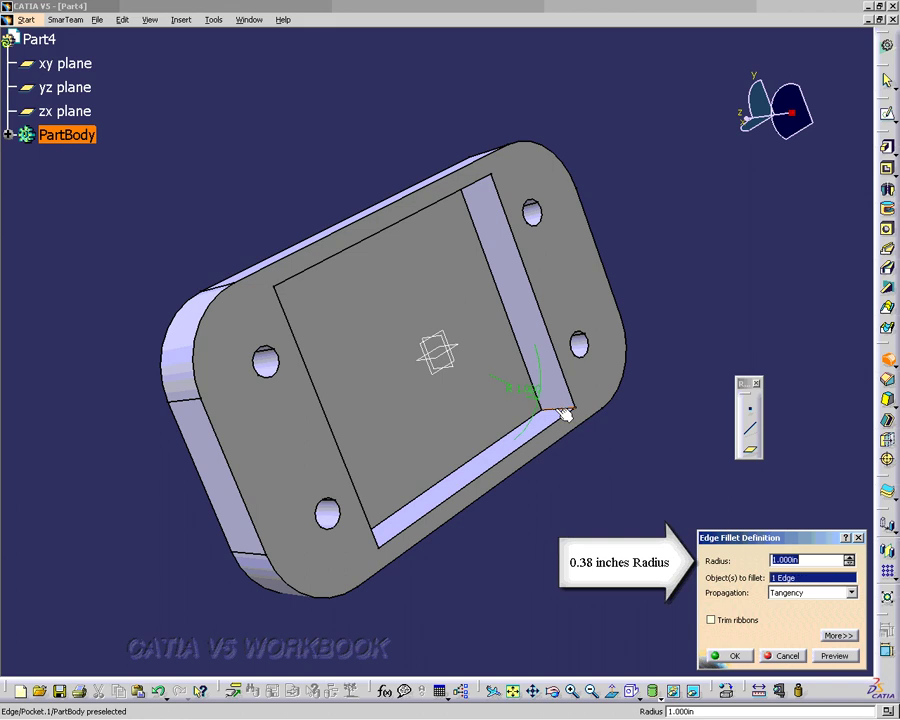
middle_click_drag(565, 413, 481, 232)
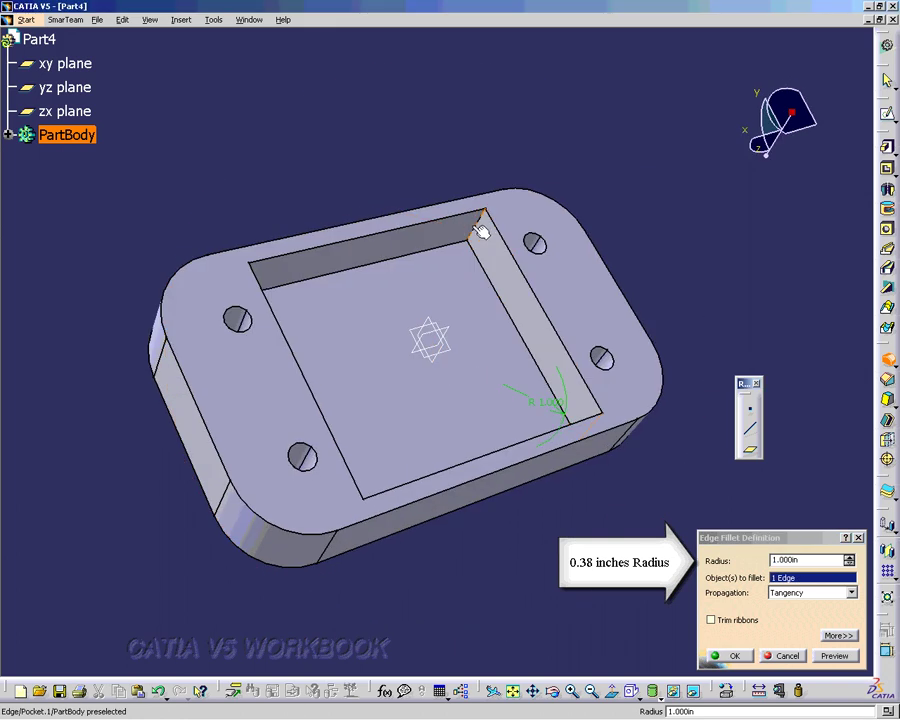
left_click(481, 232)
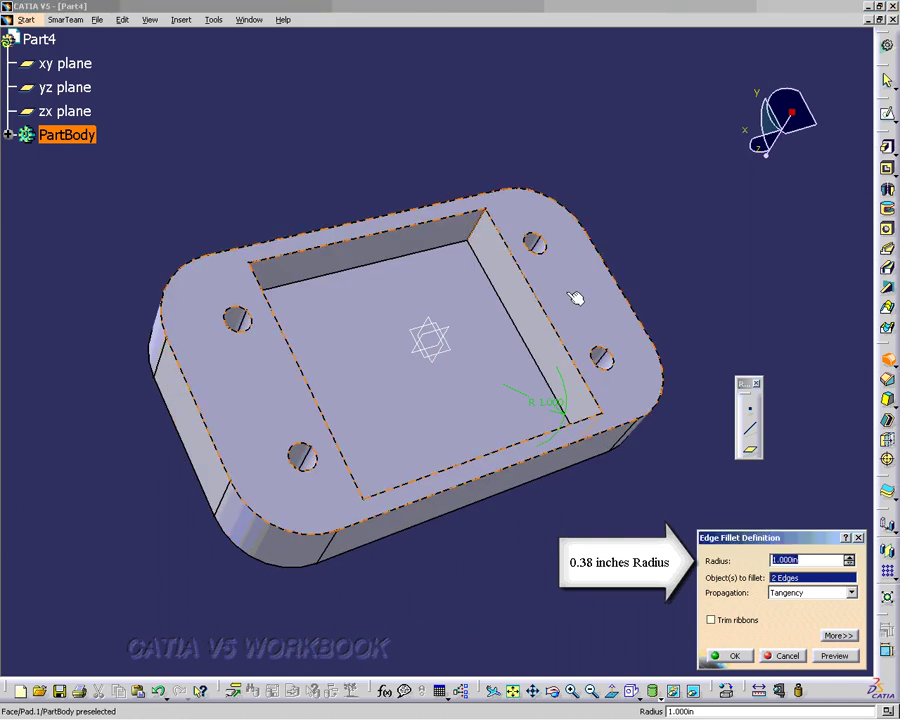
middle_click_drag(577, 297, 410, 549)
left_click(292, 303)
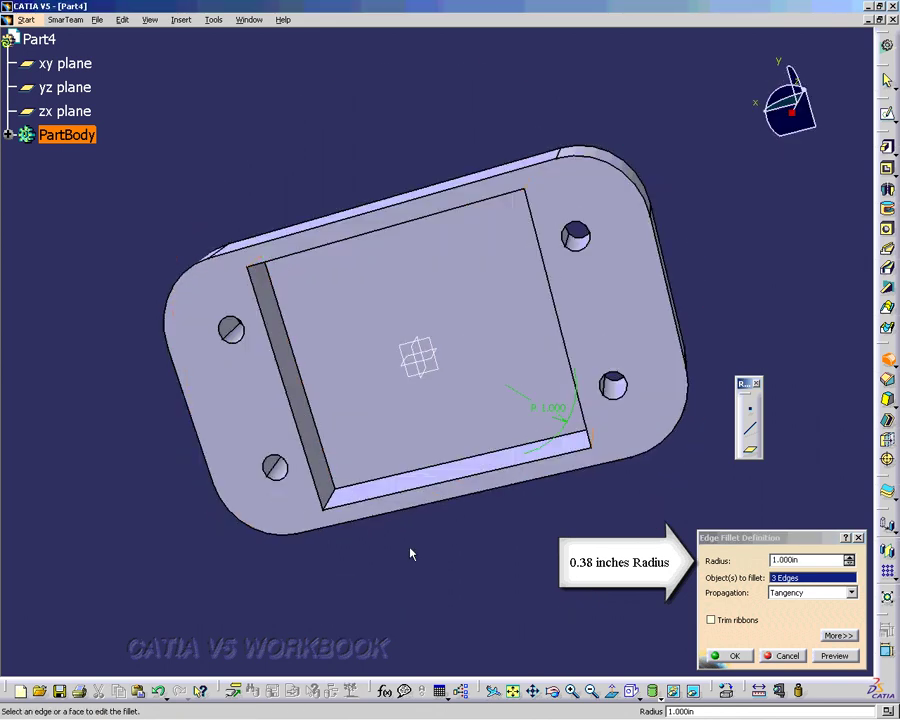
left_click(340, 500)
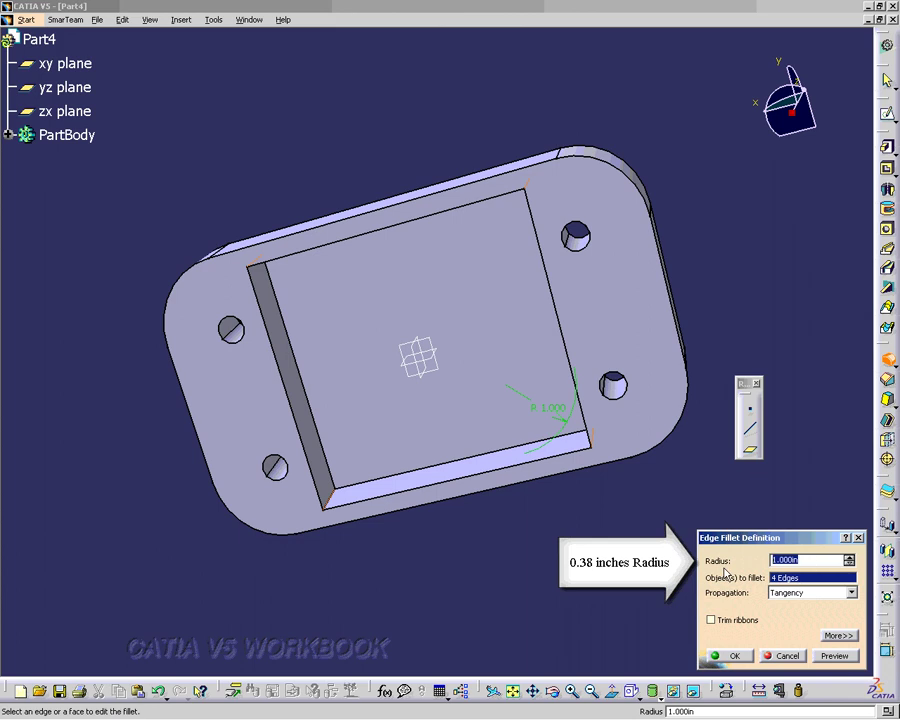
type(".38")
key("Return")
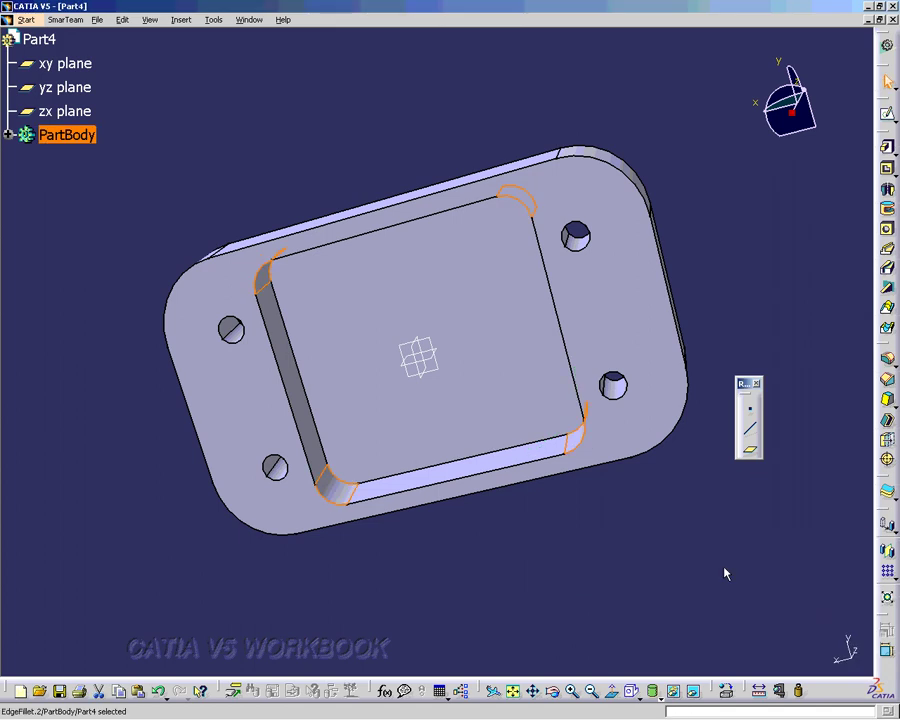
left_click(695, 559)
middle_click_drag(669, 562, 556, 528)
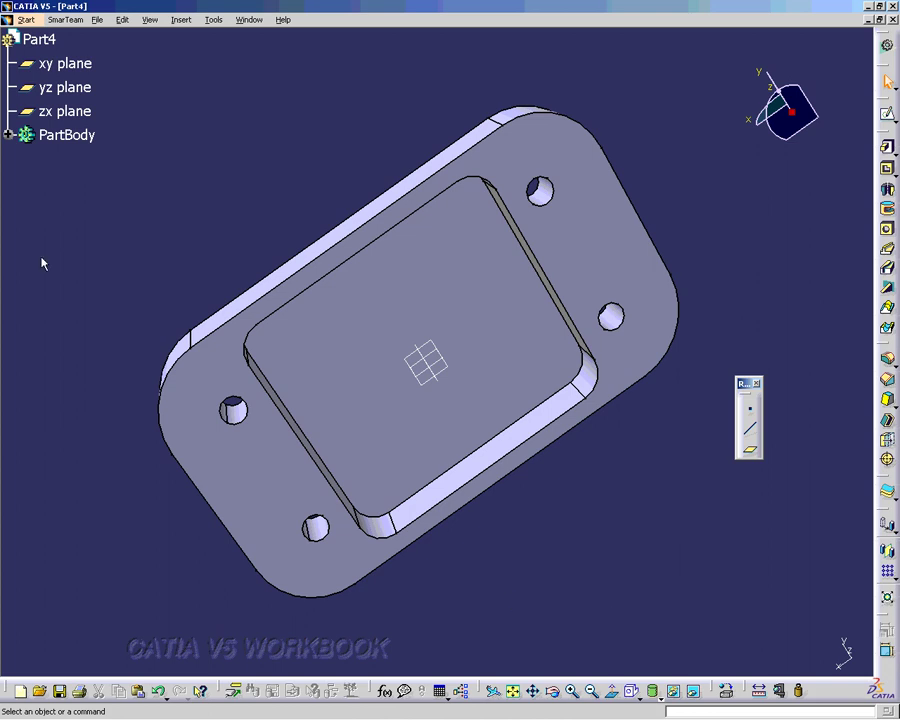
Rename the PartBody feature in the specification tree to Housing1 through its properties.
right_click(57, 134)
left_click(90, 195)
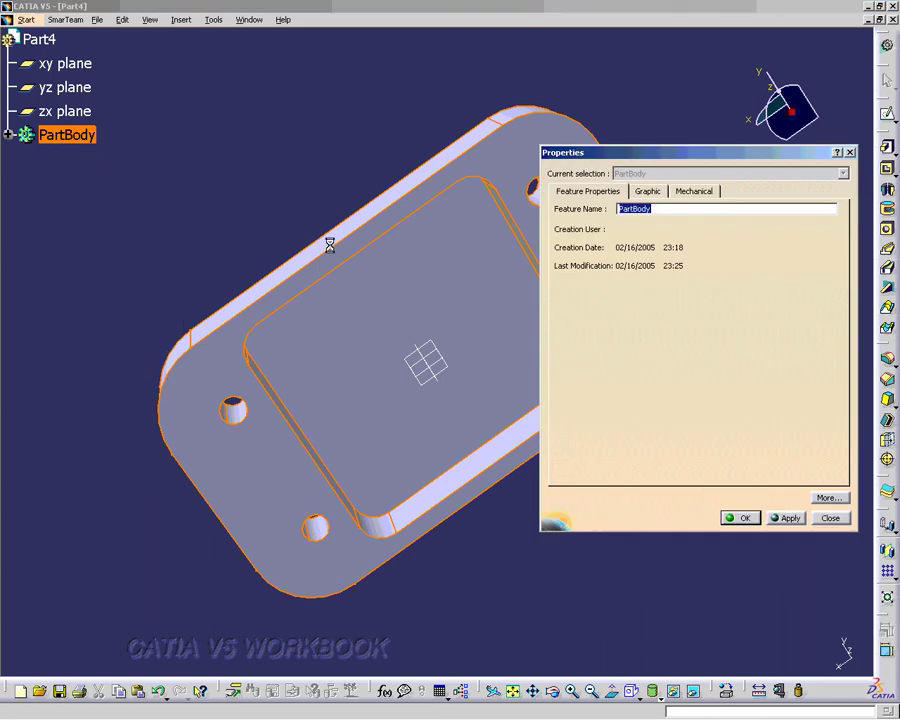
type("Housing1")
left_click(786, 518)
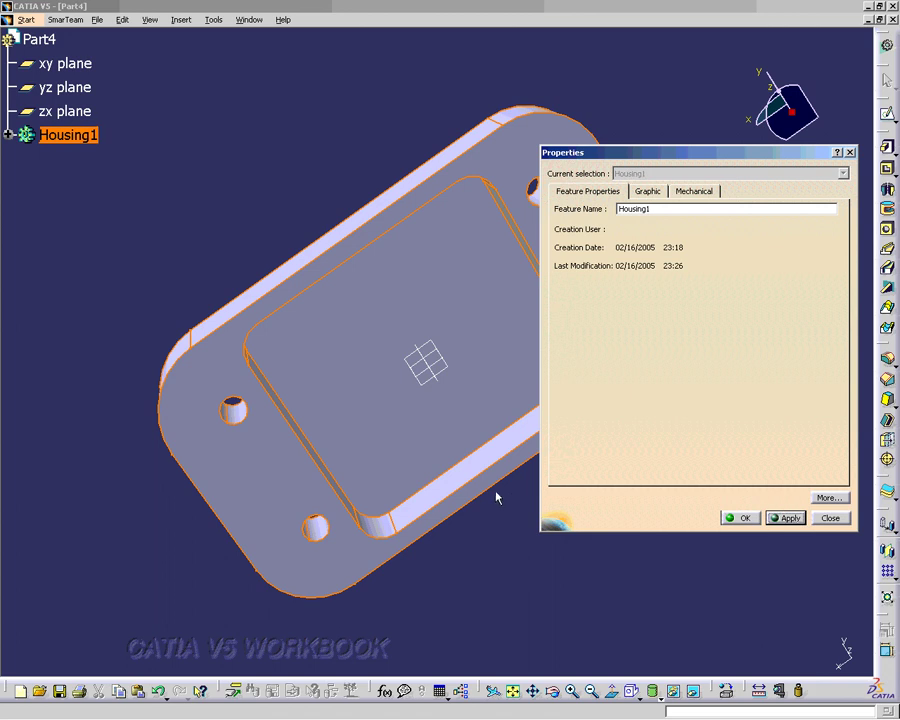
left_click(740, 518)
Change the part number of the root part Part4 to Housing1 in its product properties.
left_click(40, 39)
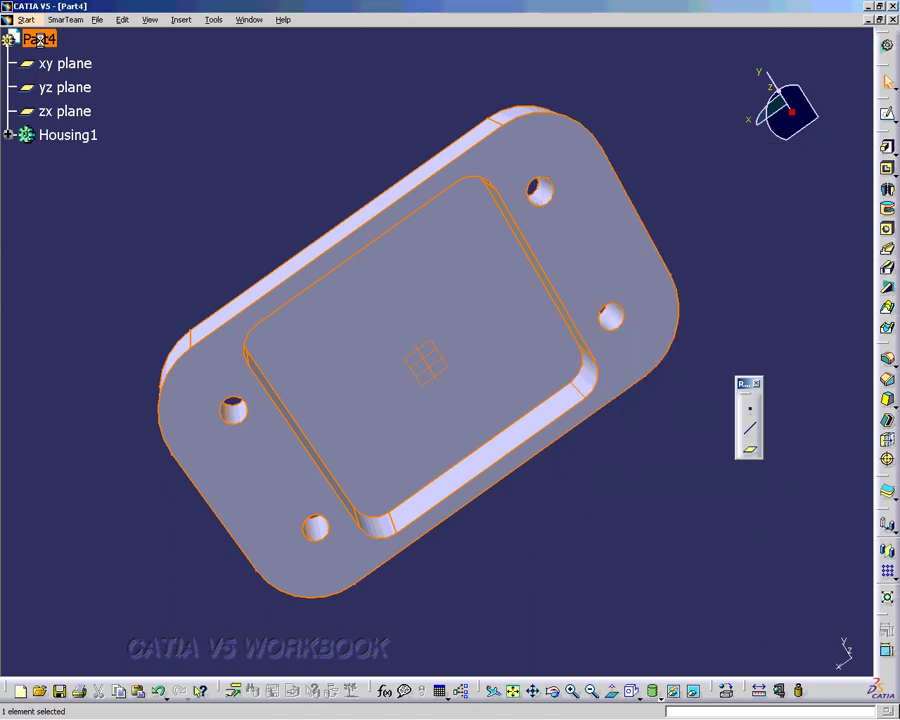
right_click(40, 42)
left_click(82, 104)
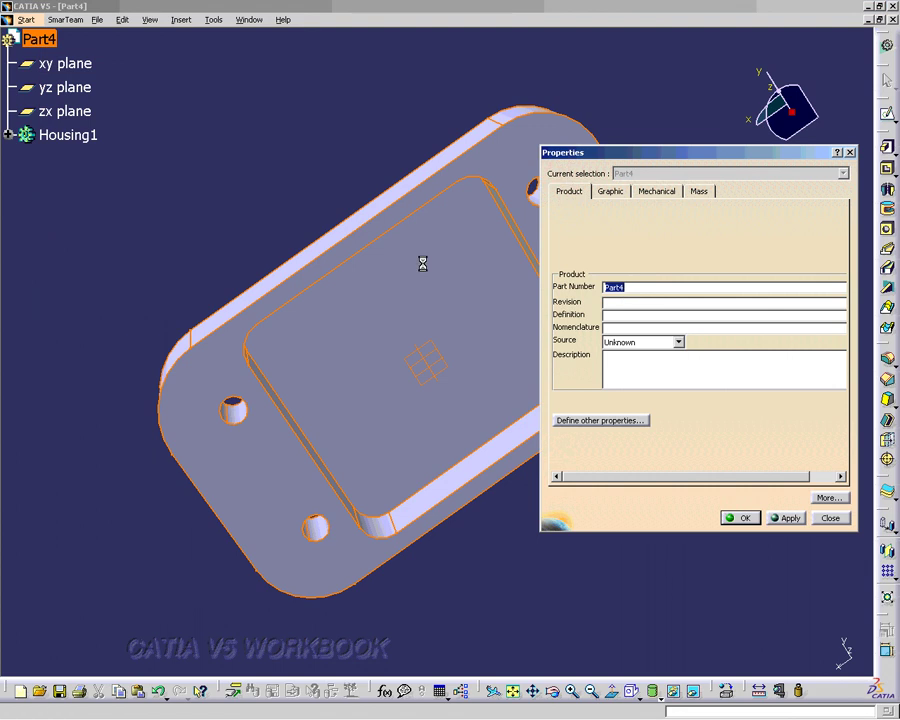
type("Housing1")
key("Return")
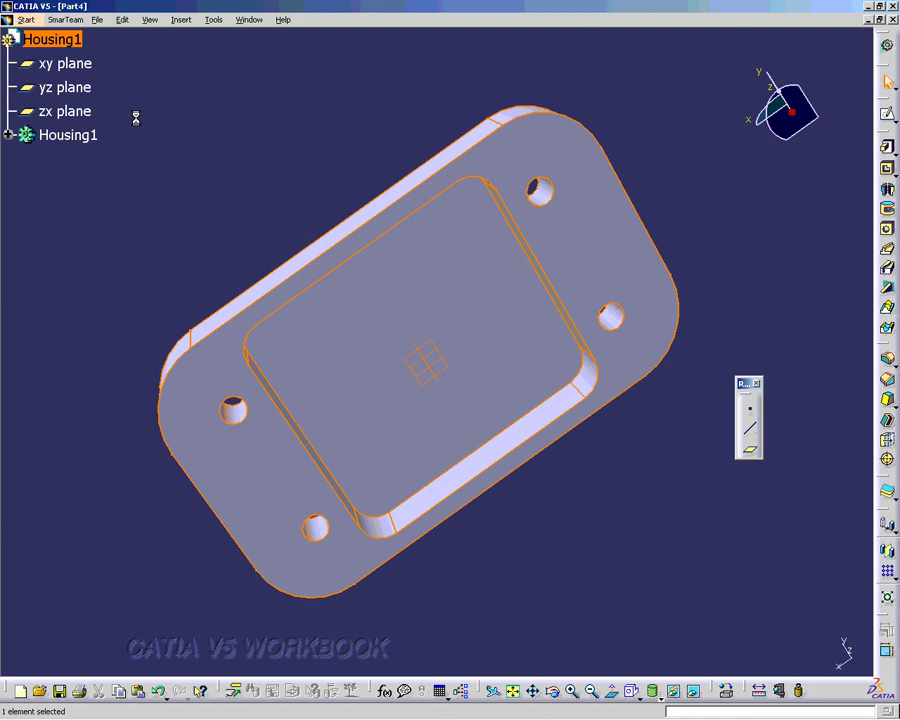
Save the part as Housing1.CATPart in the ADVLesson5Redo folder.
left_click(100, 20)
left_click(134, 131)
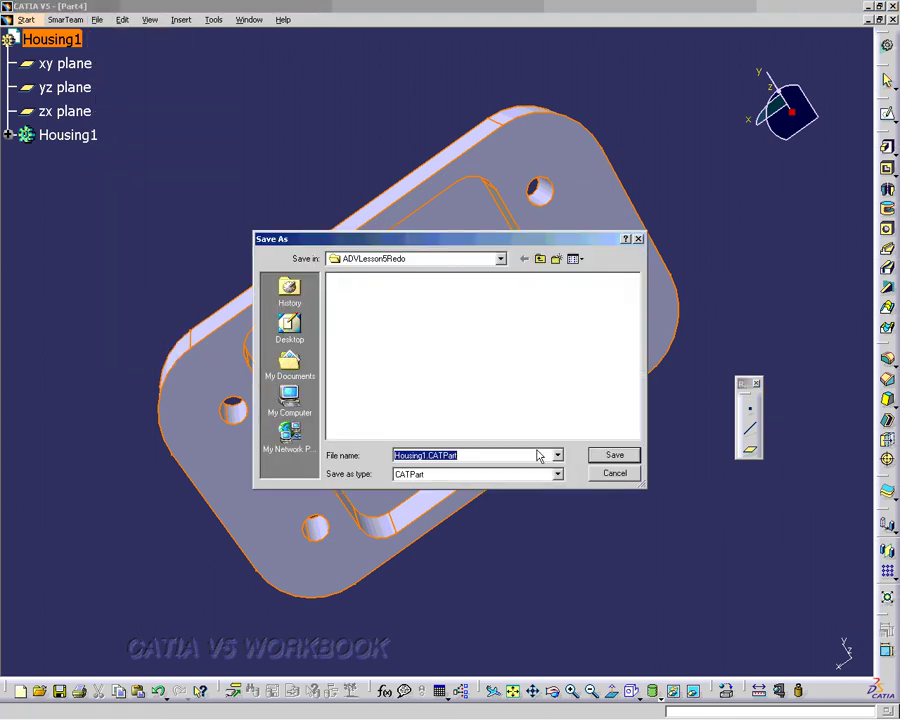
left_click(613, 455)
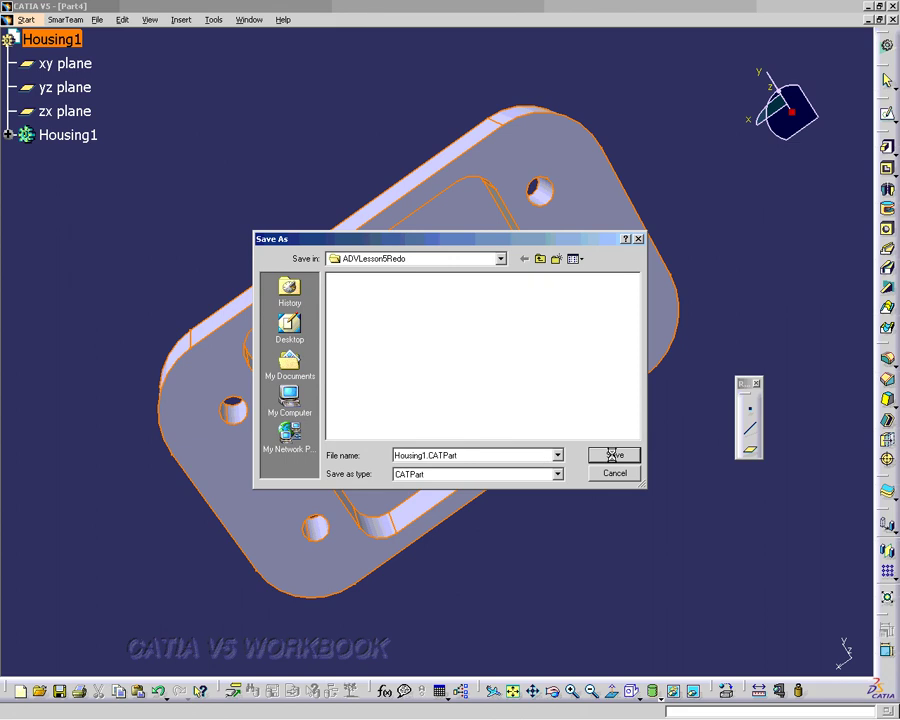